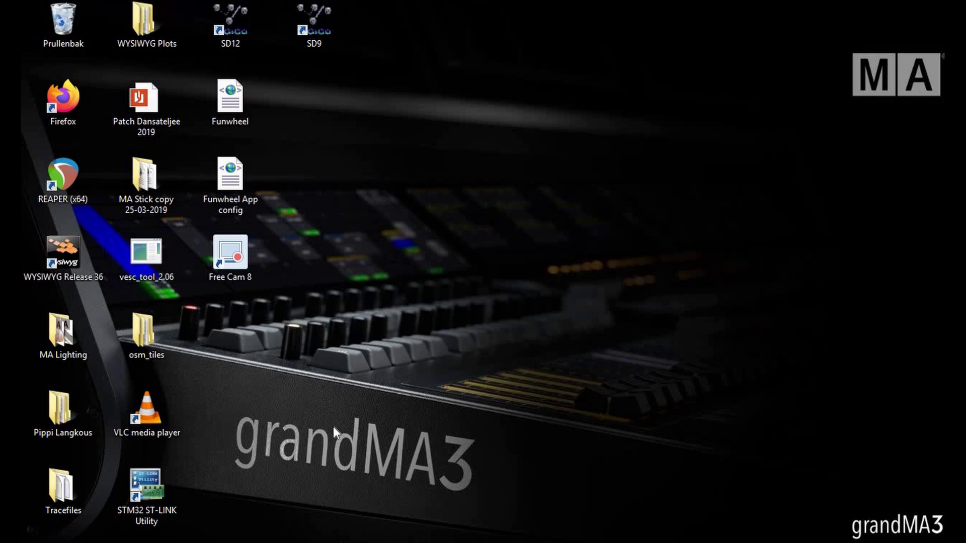
- Switch to VESC Tool and connect to the VESC
mouse_move(169, 542)
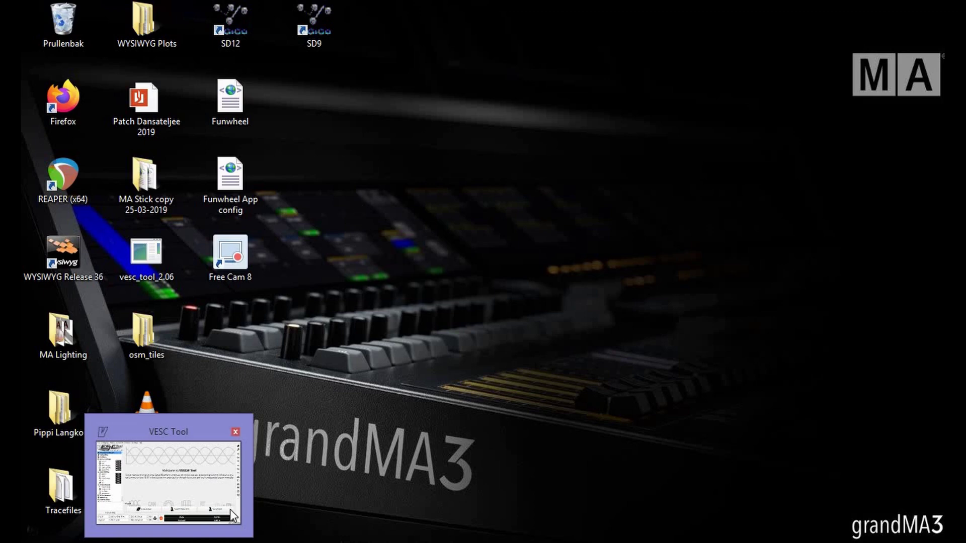
click(217, 493)
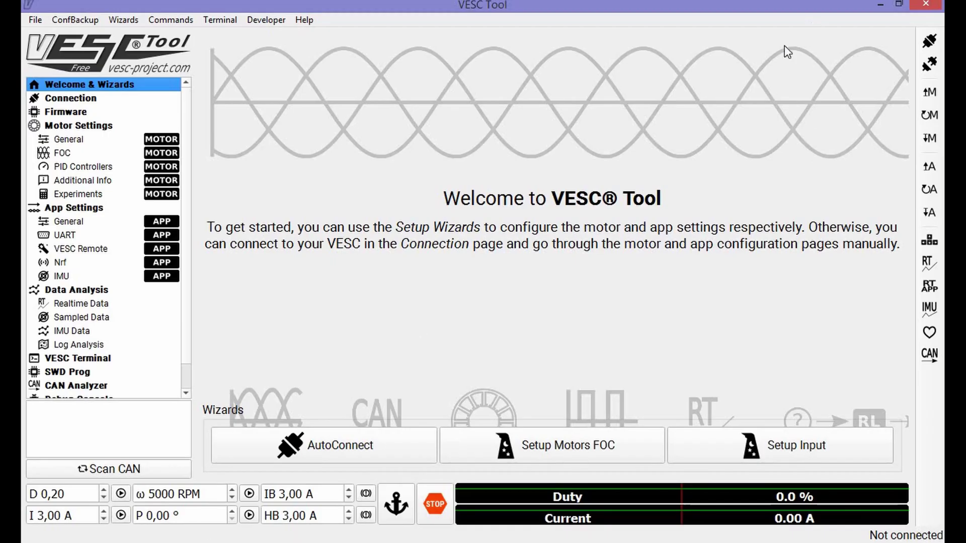
click(930, 41)
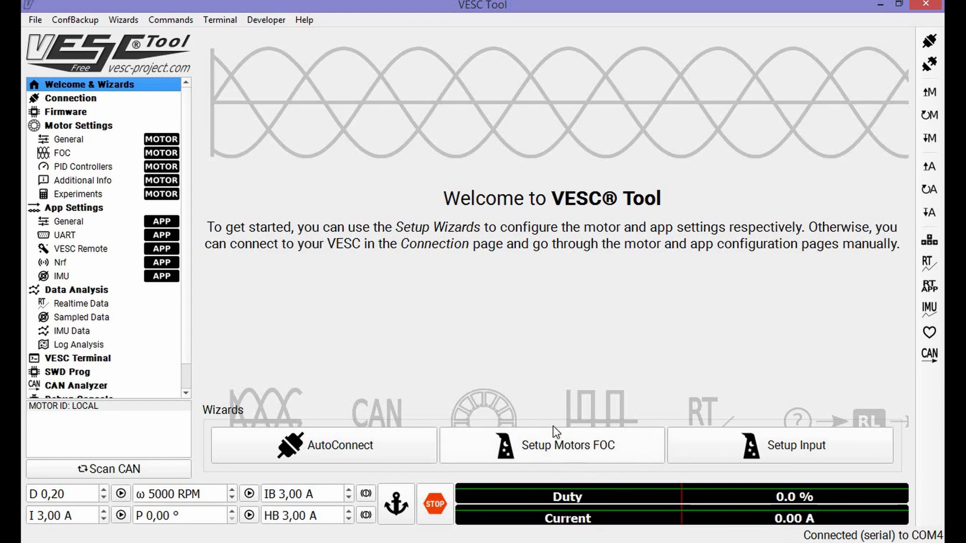
- Start the FOC motor setup wizard, choose the Large Inrunner (~2000 g) motor and confirm the selection
click(533, 451)
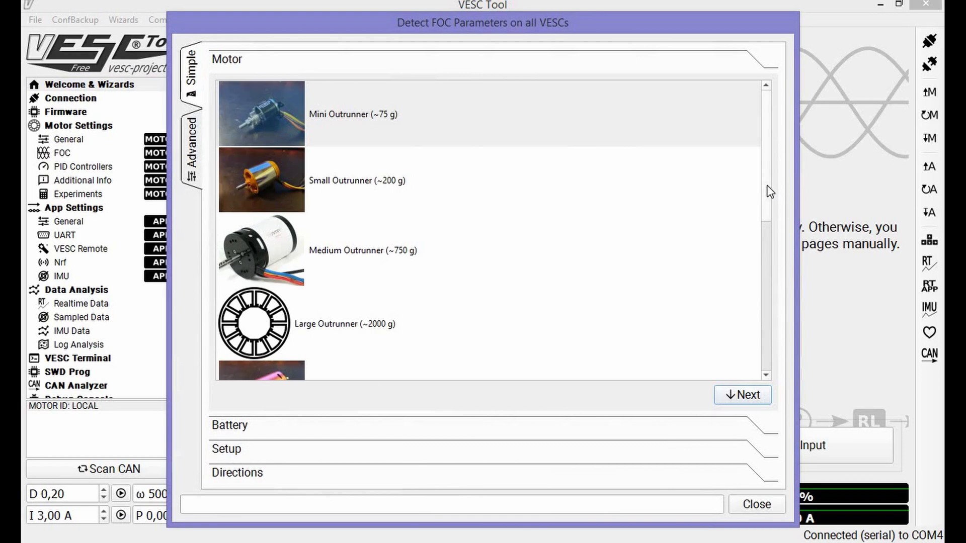
drag(768, 190, 763, 381)
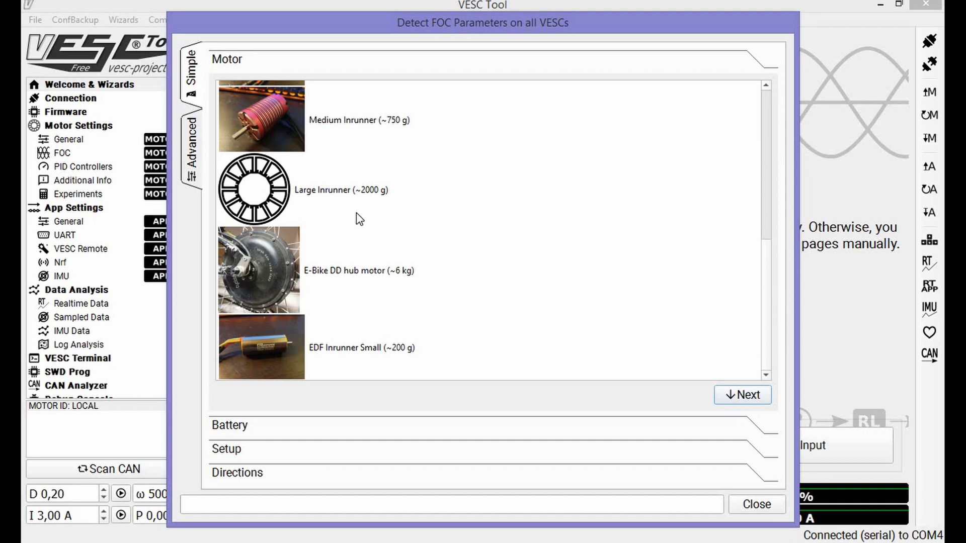
click(290, 188)
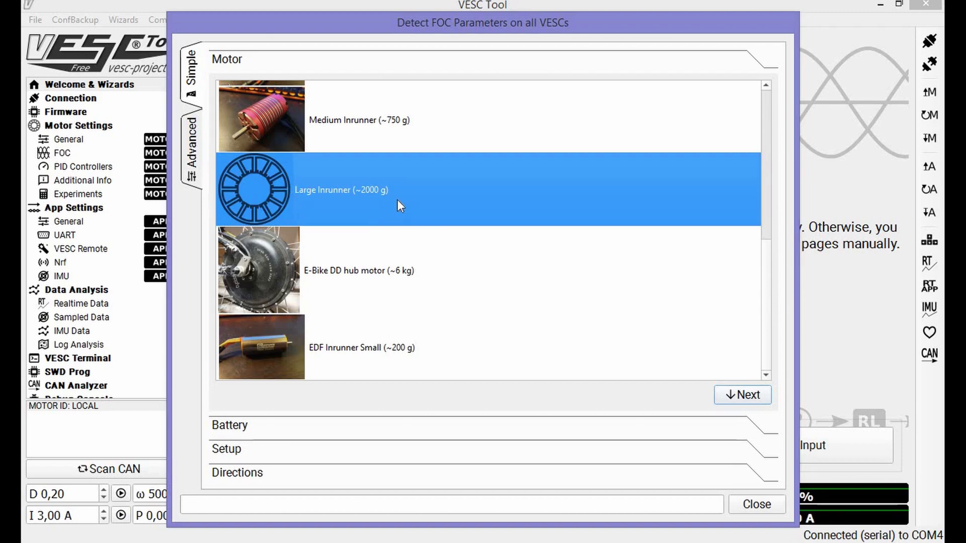
click(748, 396)
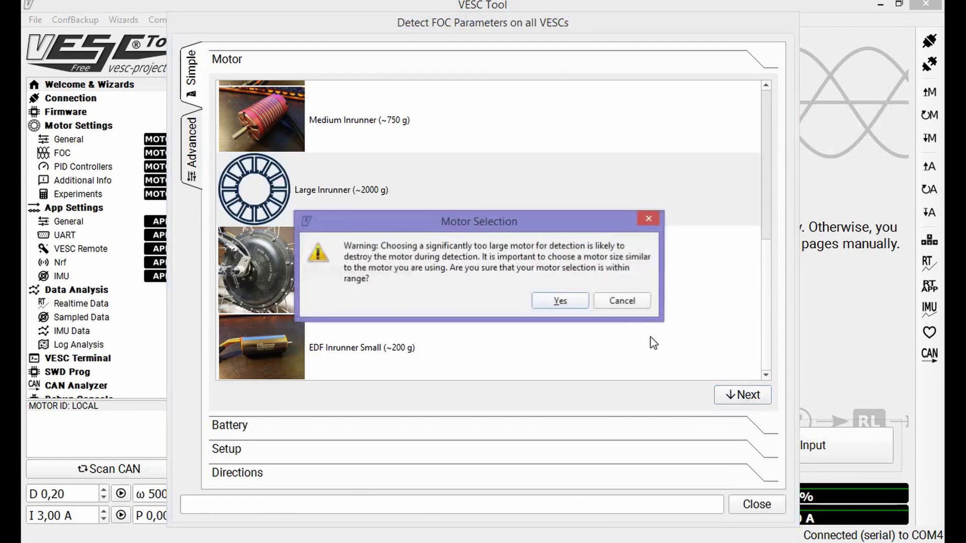
click(576, 303)
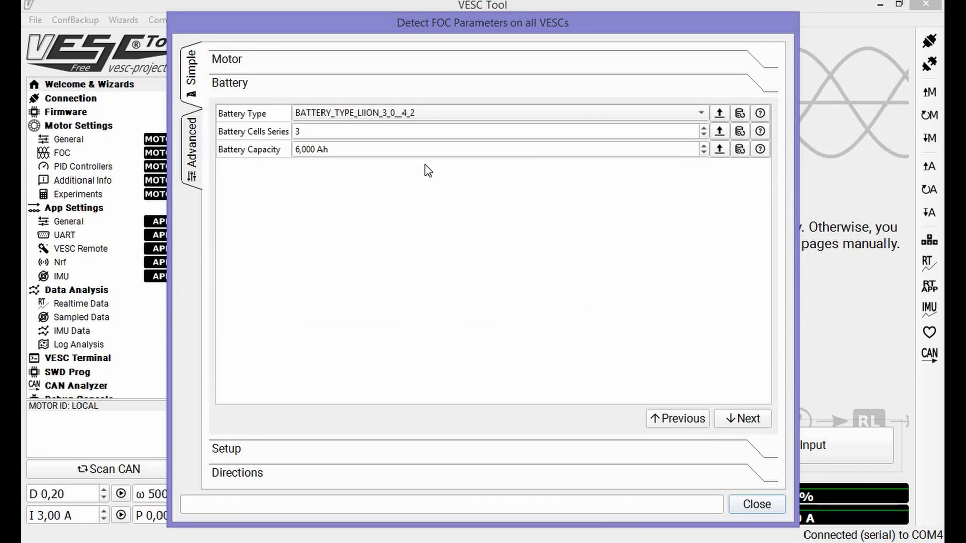
- Set the battery to 12 cells in series with a capacity of 8 Ah and continue to the gear and wheel setup
click(359, 132)
key(BackSpace)
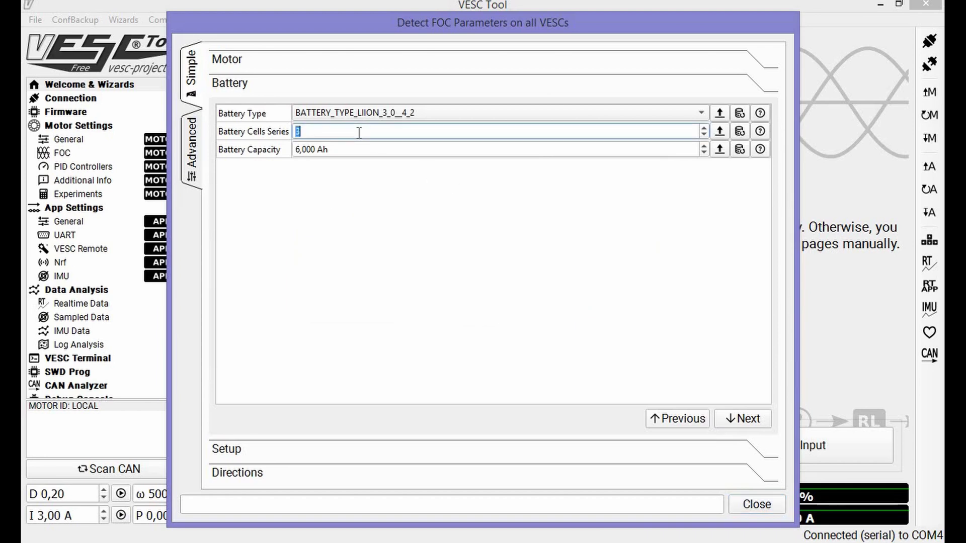
text(12)
click(302, 150)
key(BackSpace)
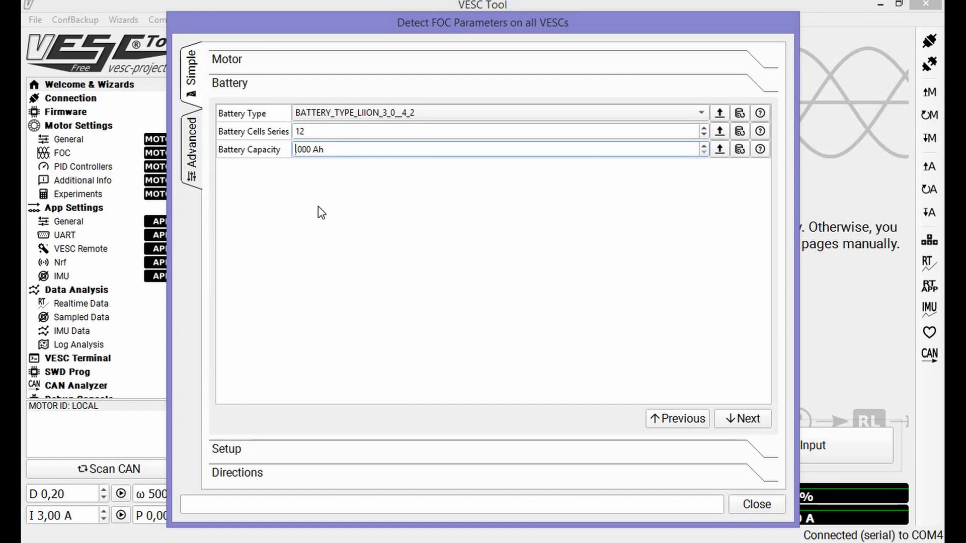
text(8)
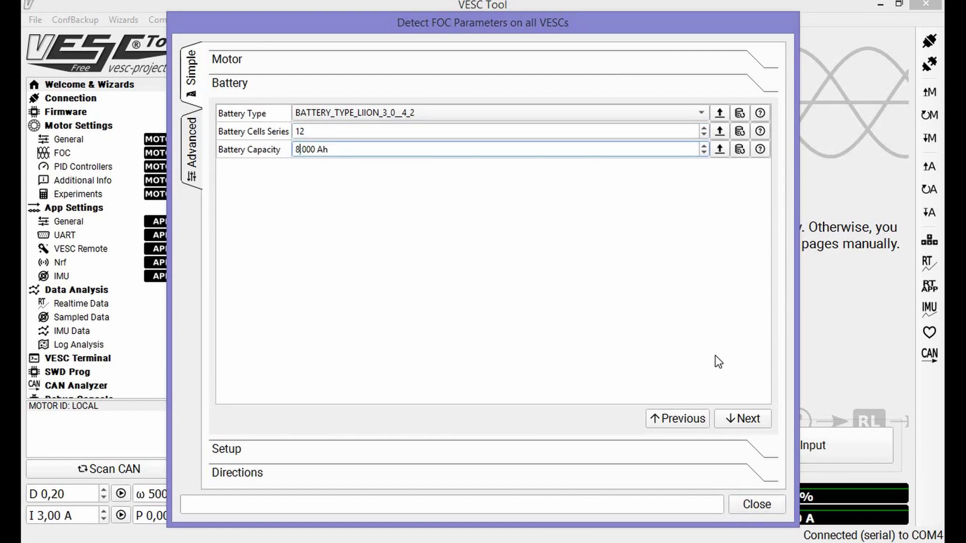
click(729, 417)
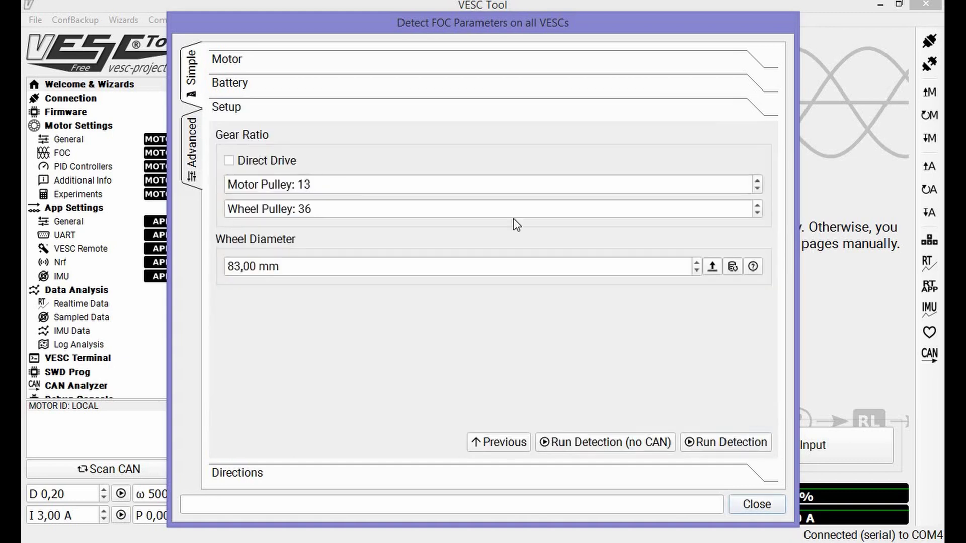
- Set the gear ratio to Direct Drive and the wheel diameter to 227 mm
click(229, 161)
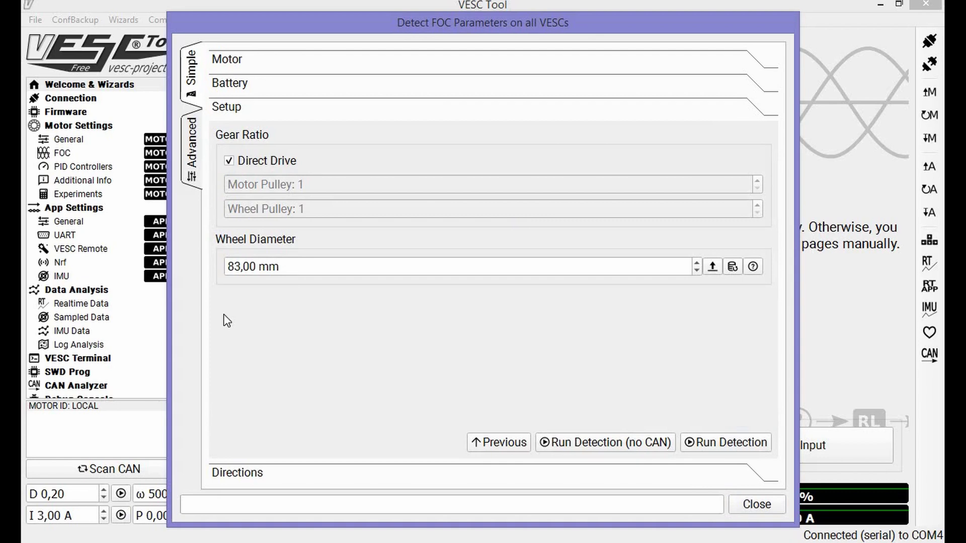
click(240, 266)
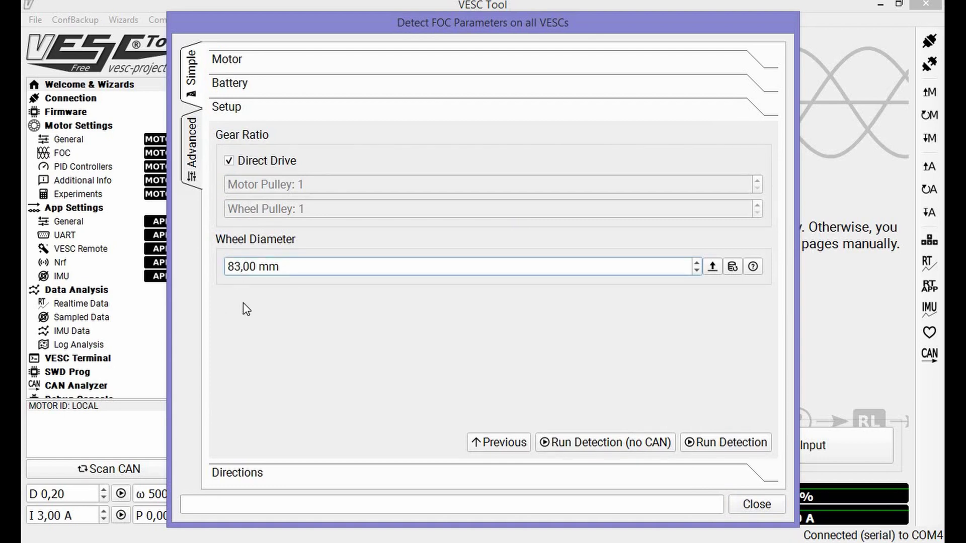
key(BackSpace)
key(BackSpace)
text(227)
- Run the FOC detection on all motors on the CAN-bus and finish the wizard
click(726, 445)
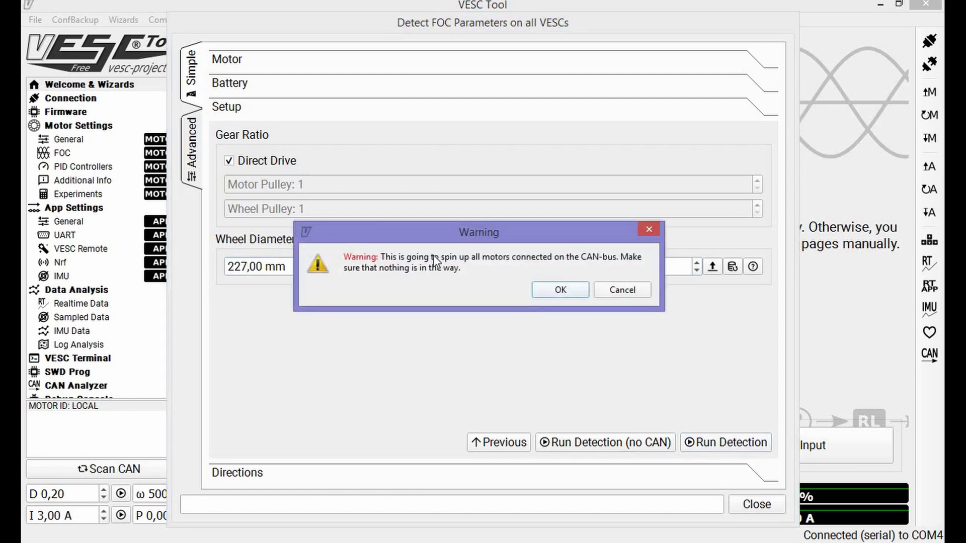
click(550, 291)
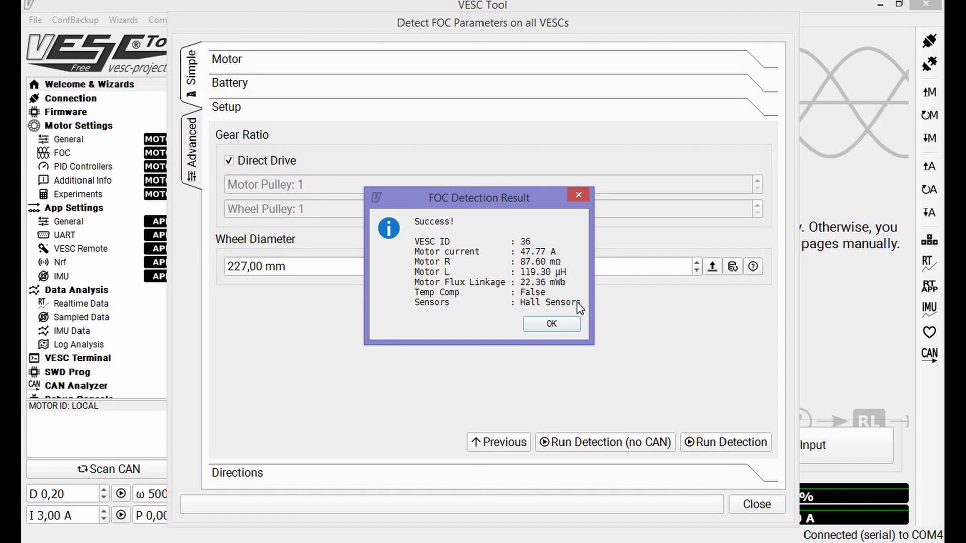
click(552, 325)
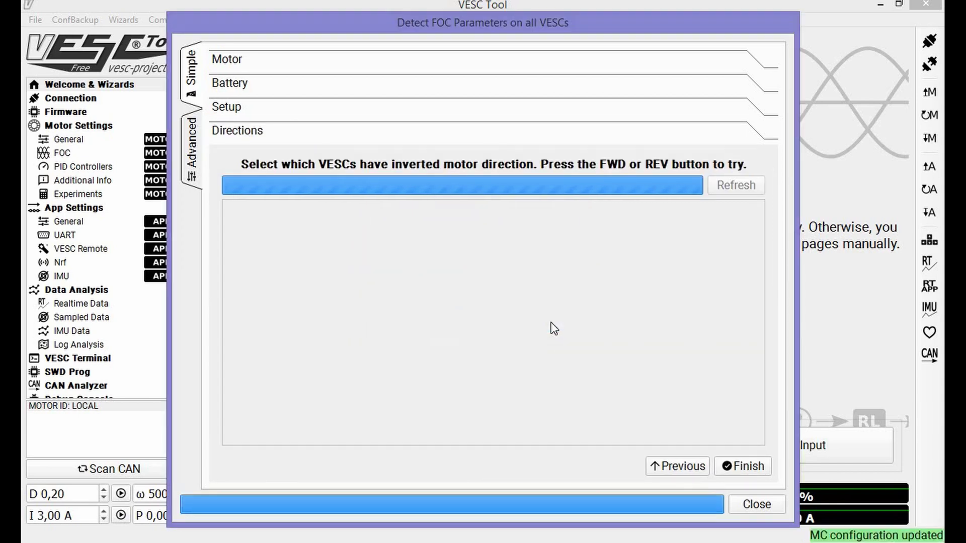
click(743, 467)
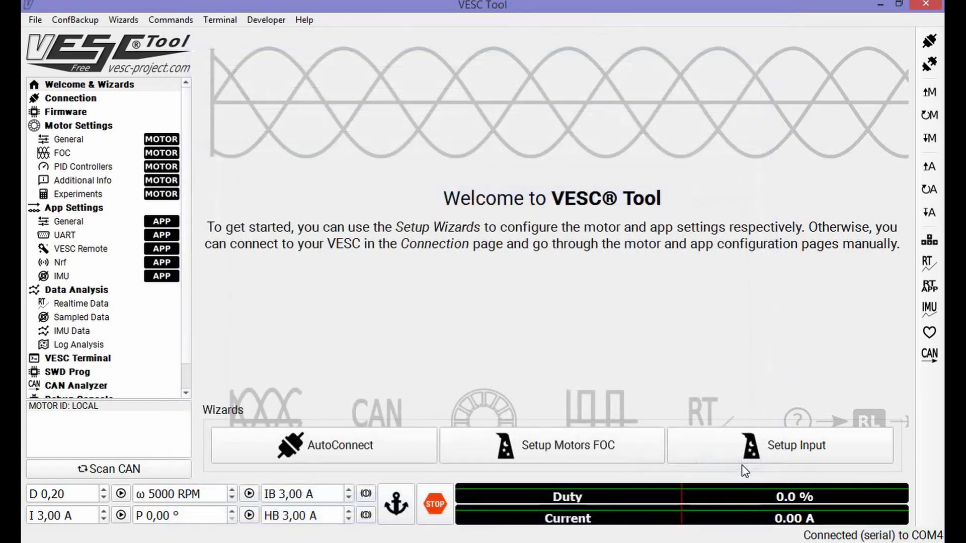
- Set the Motor Current Max to 5 A in the general motor settings
click(75, 141)
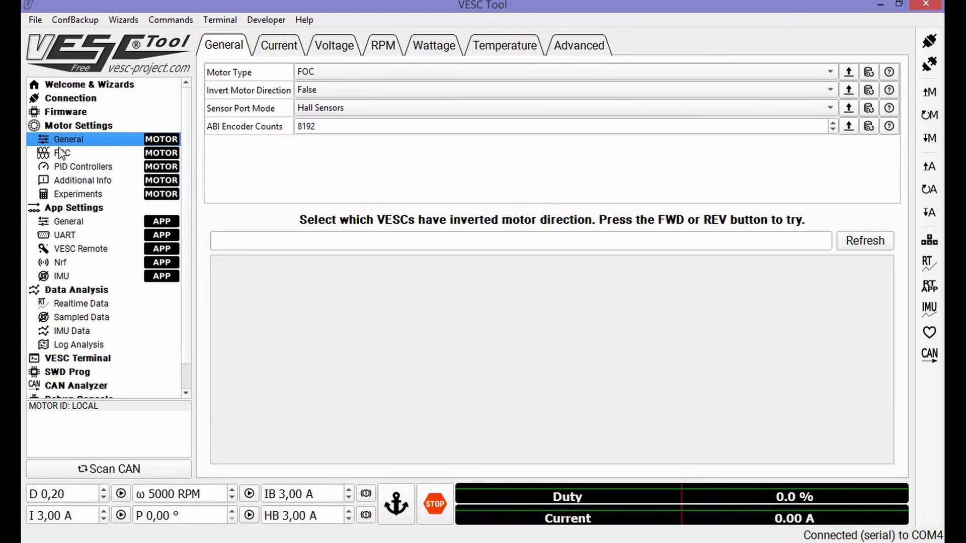
click(281, 48)
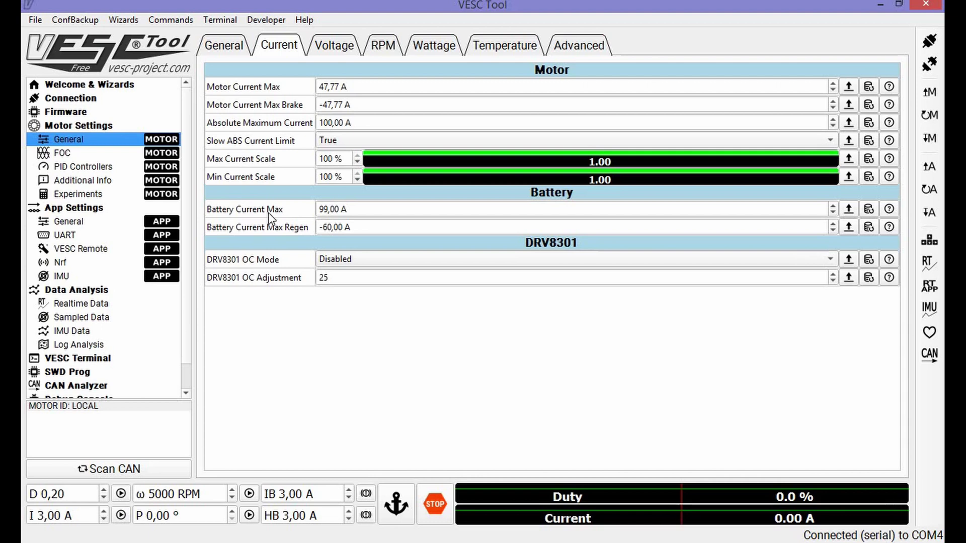
click(337, 87)
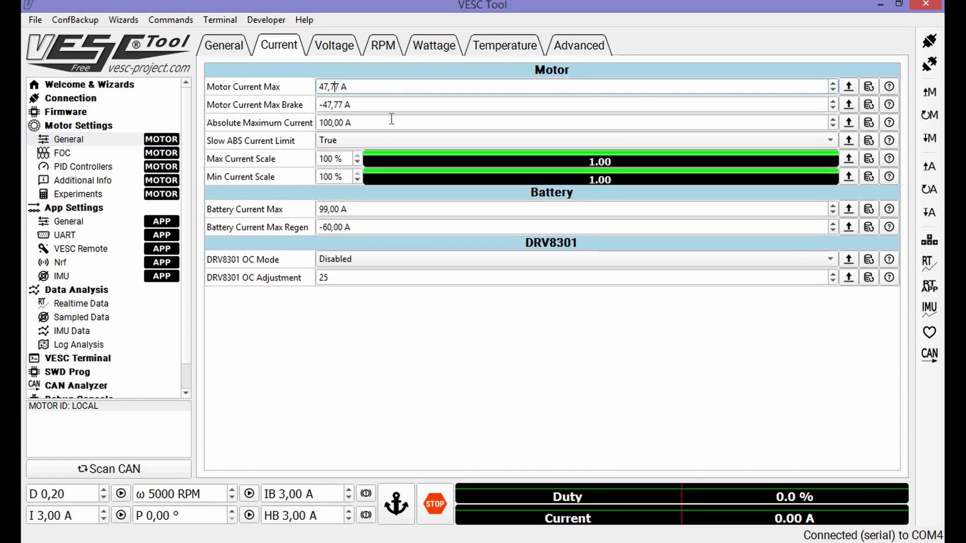
key(BackSpace)
key(BackSpace)
key(BackSpace)
key(BackSpace)
key(BackSpace)
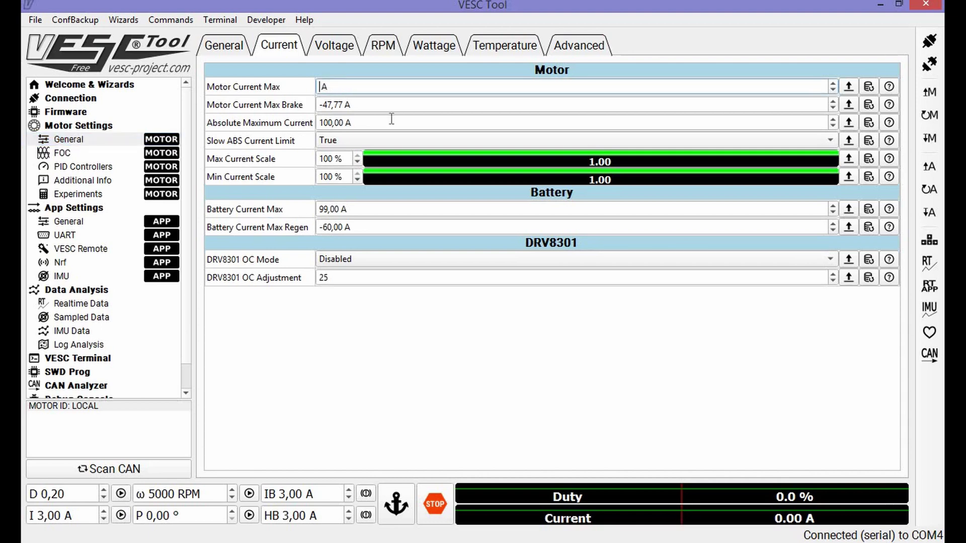
text(5)
key(Return)
- Set the Motor Current Max Brake to -5 A
double_click(338, 104)
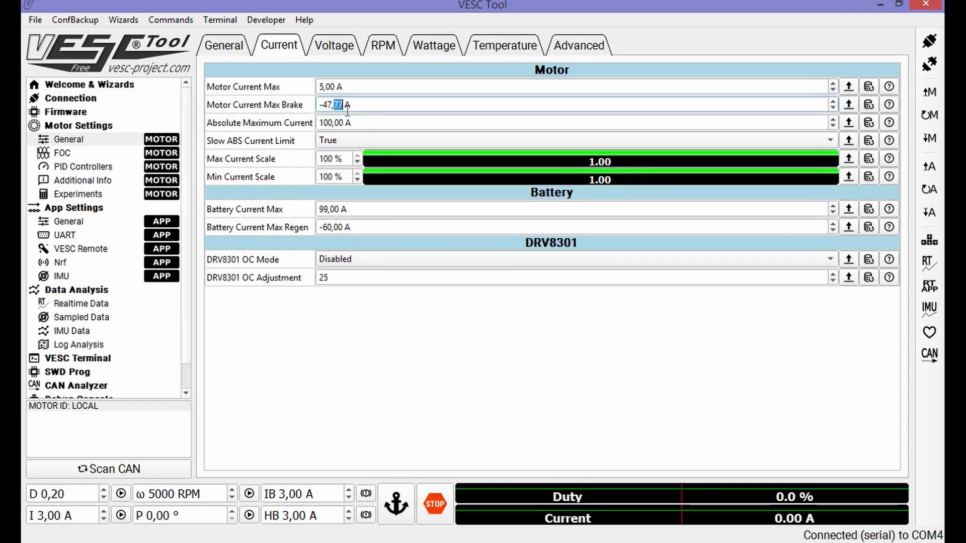
key(BackSpace)
key(BackSpace)
key(BackSpace)
key(BackSpace)
text(5)
- Set the Battery Current Max to 70 A
click(328, 209)
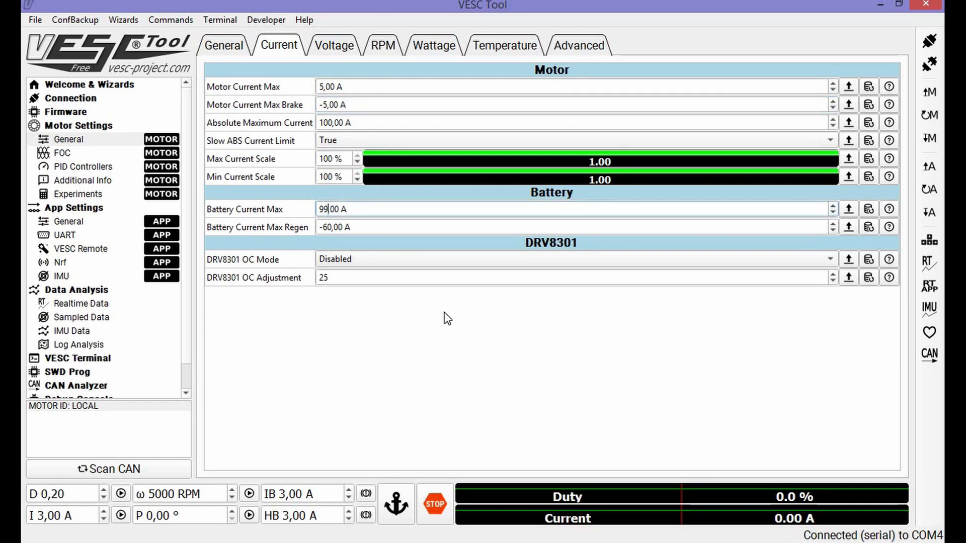
key(BackSpace)
key(BackSpace)
text(70)
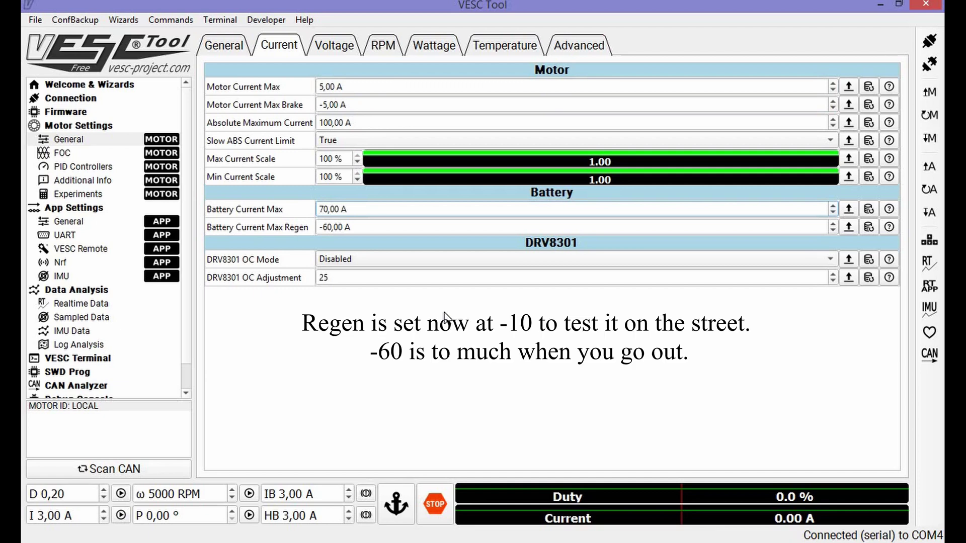
key(Down)
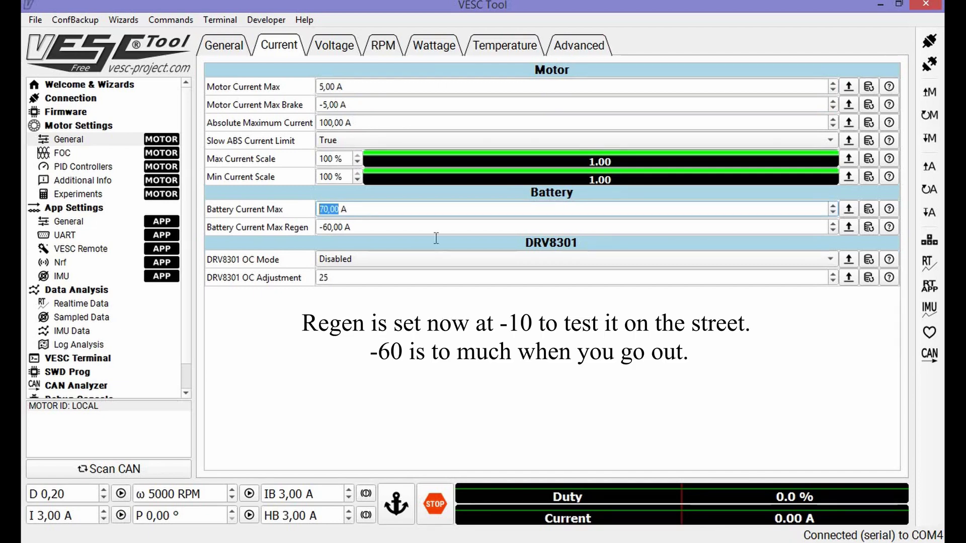
- Set the Battery Voltage Cutoff Start to 0 V and write the motor configuration to the VESC
click(341, 49)
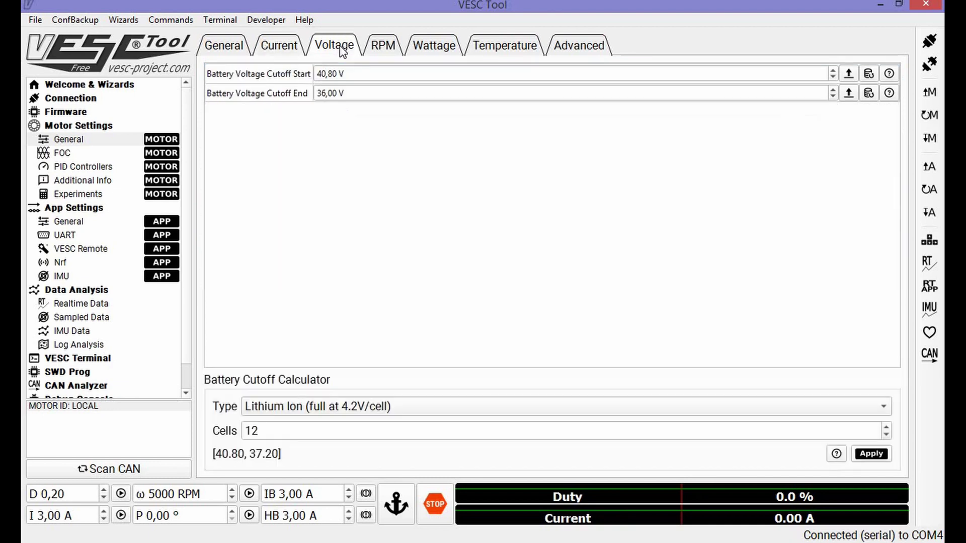
double_click(332, 74)
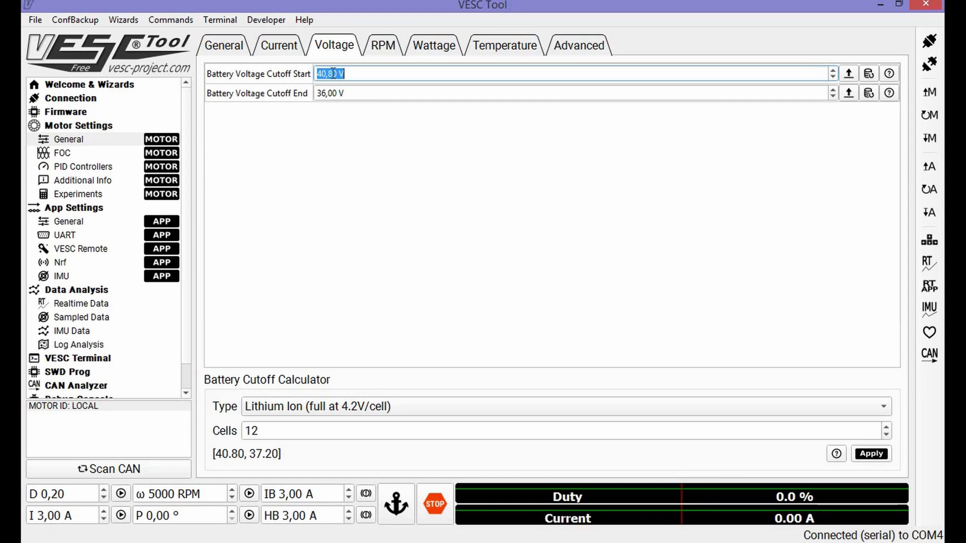
text(0)
key(Return)
click(273, 51)
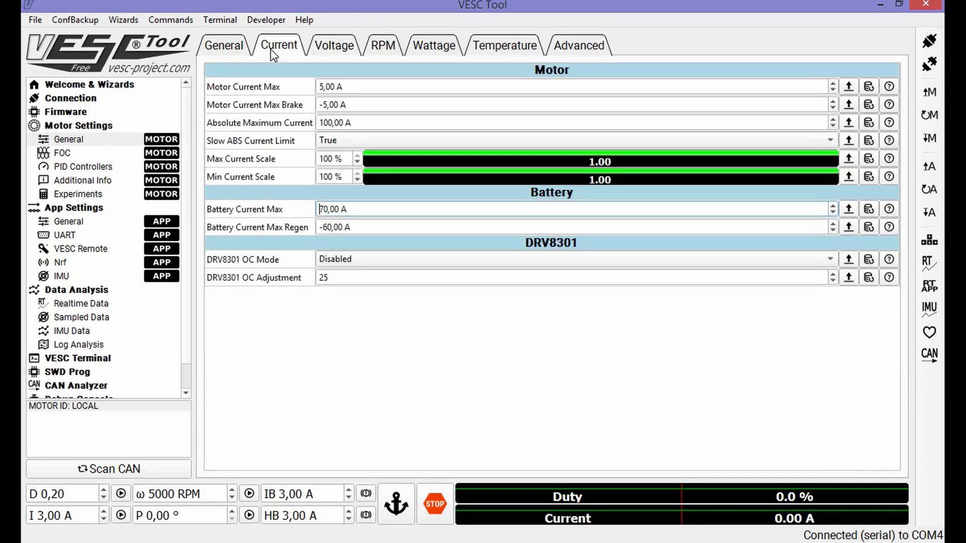
click(929, 139)
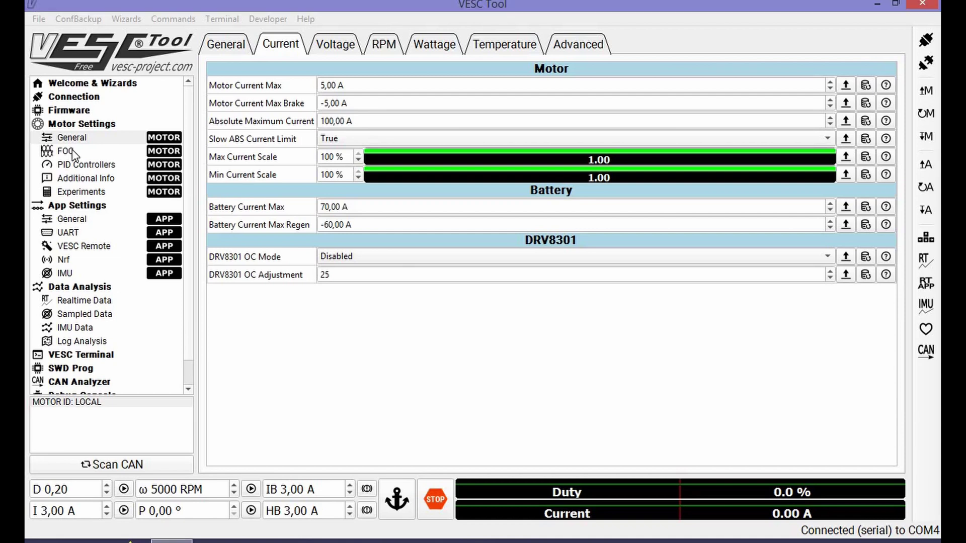
- Run the hall sensor detection in the FOC motor settings
click(74, 154)
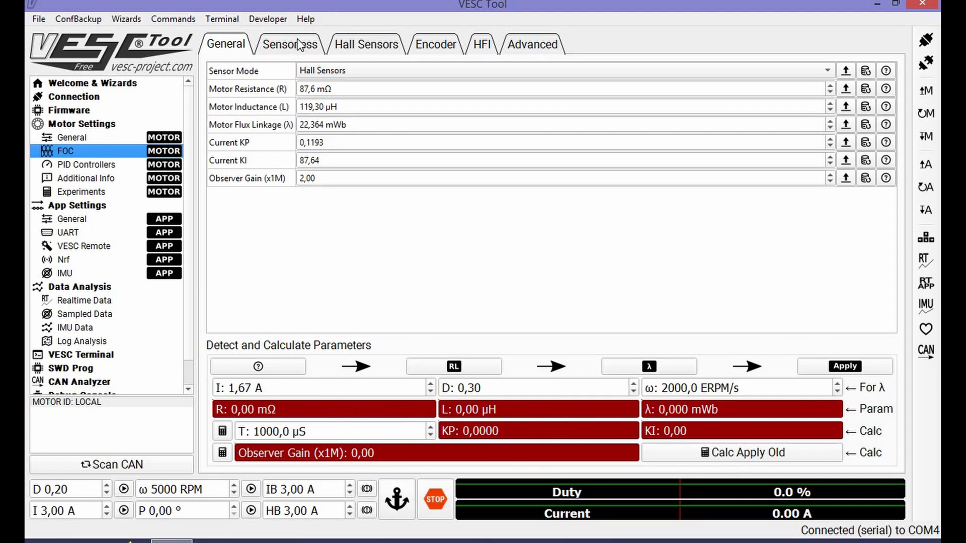
click(298, 45)
click(358, 44)
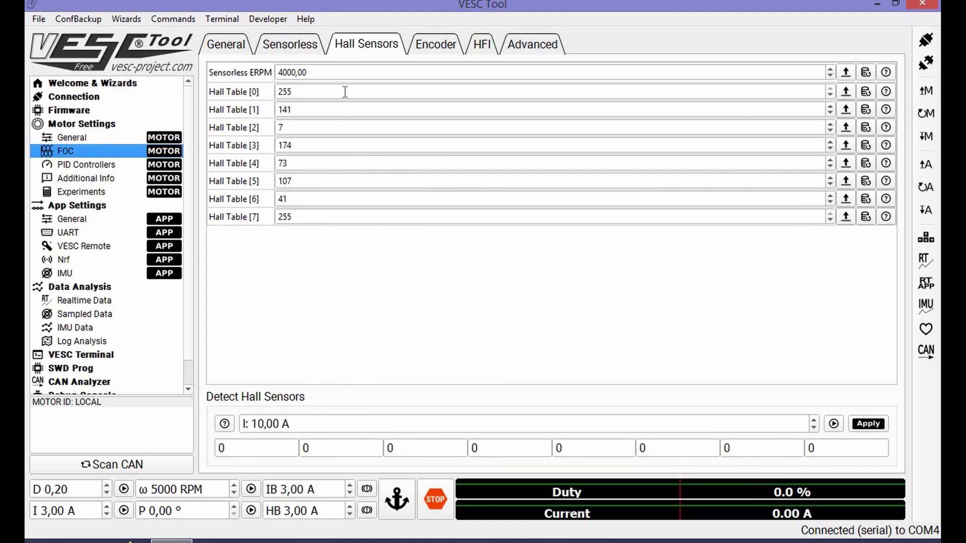
click(833, 425)
click(834, 422)
click(553, 289)
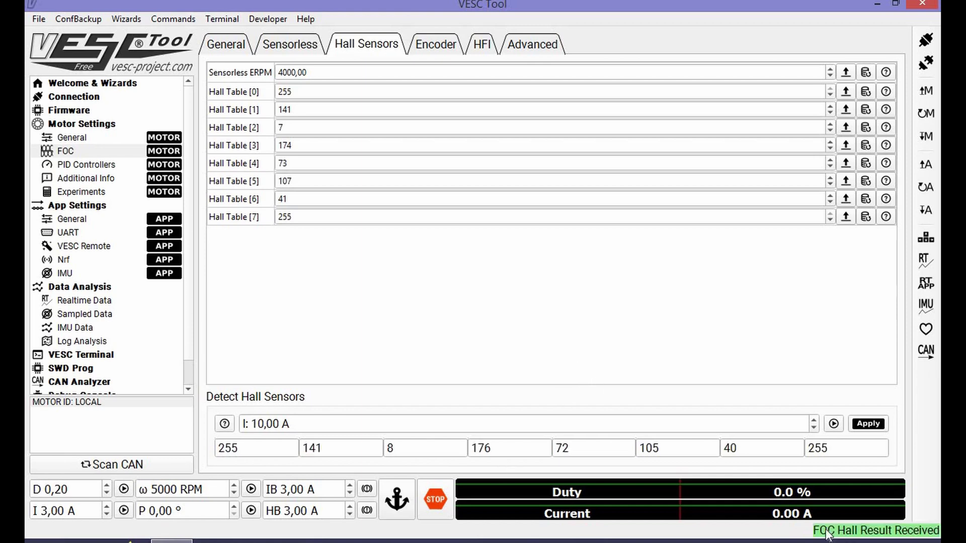
- Apply the detected hall sensor values to the hall table and write the motor configuration to the VESC
click(864, 425)
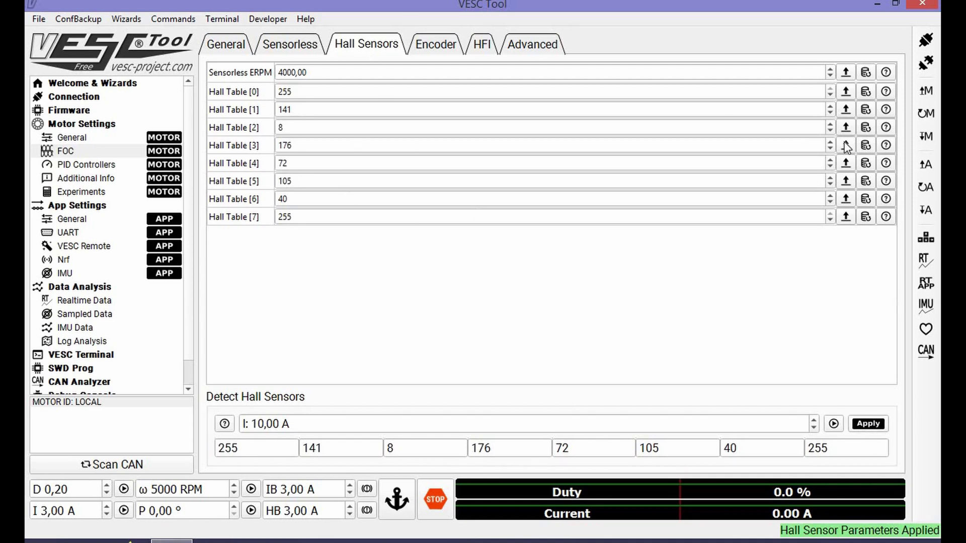
click(925, 140)
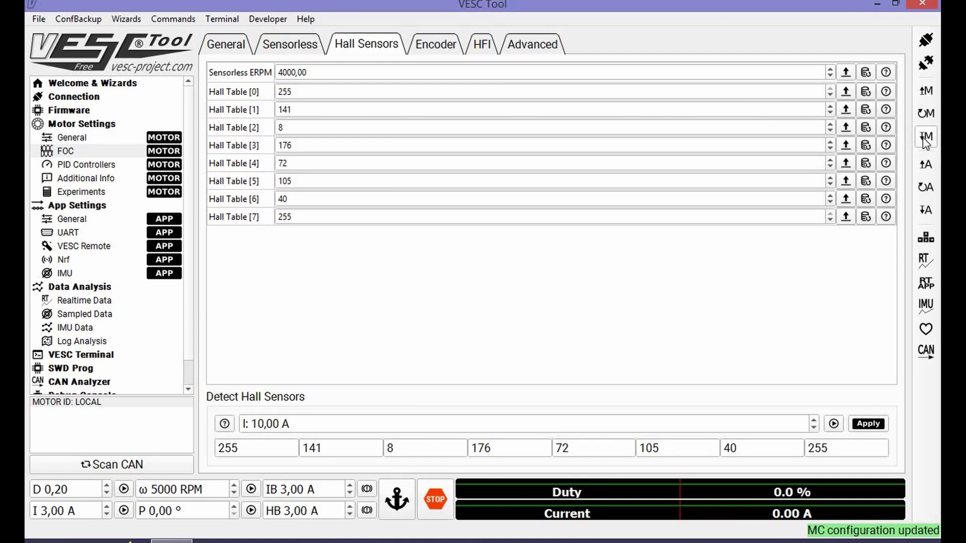
- Open the app's IMU settings and start streaming IMU data, app data and realtime data
click(88, 136)
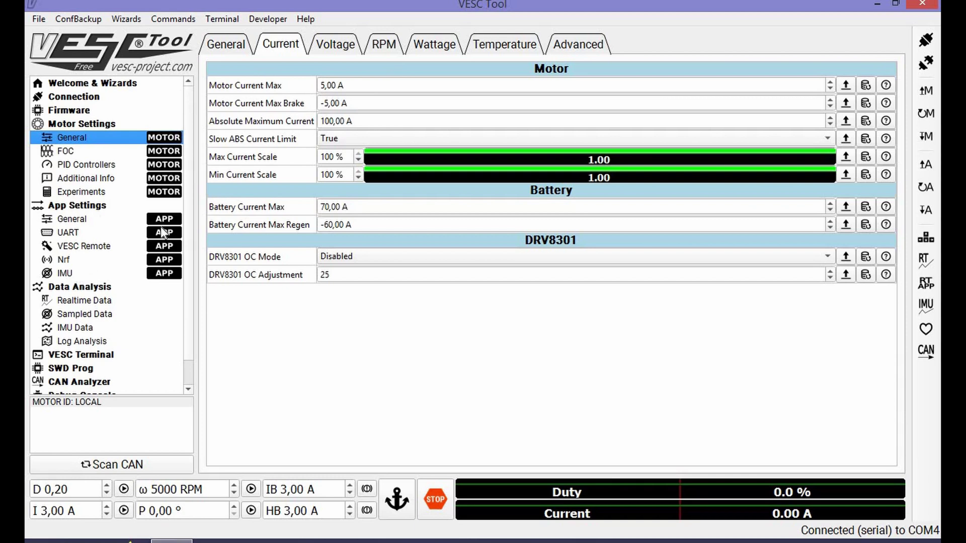
click(78, 220)
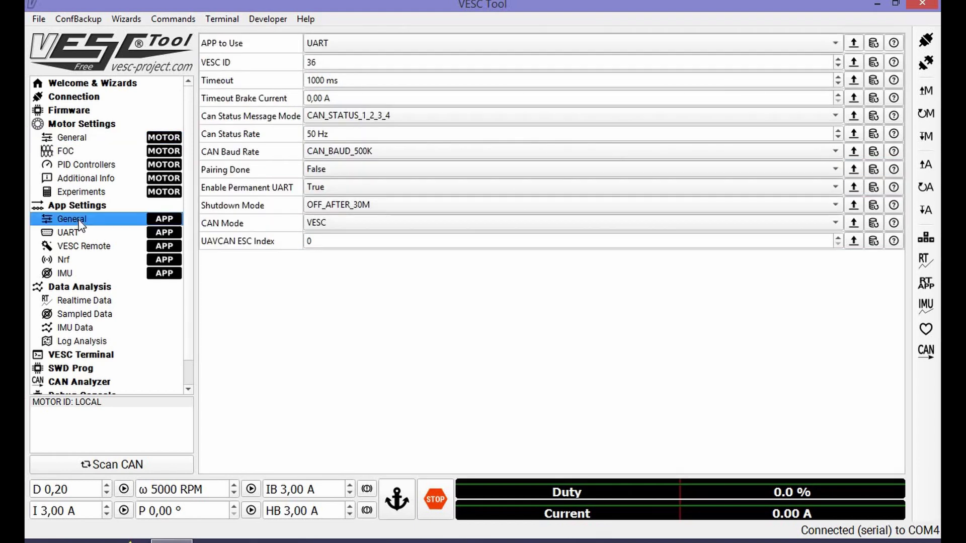
click(80, 270)
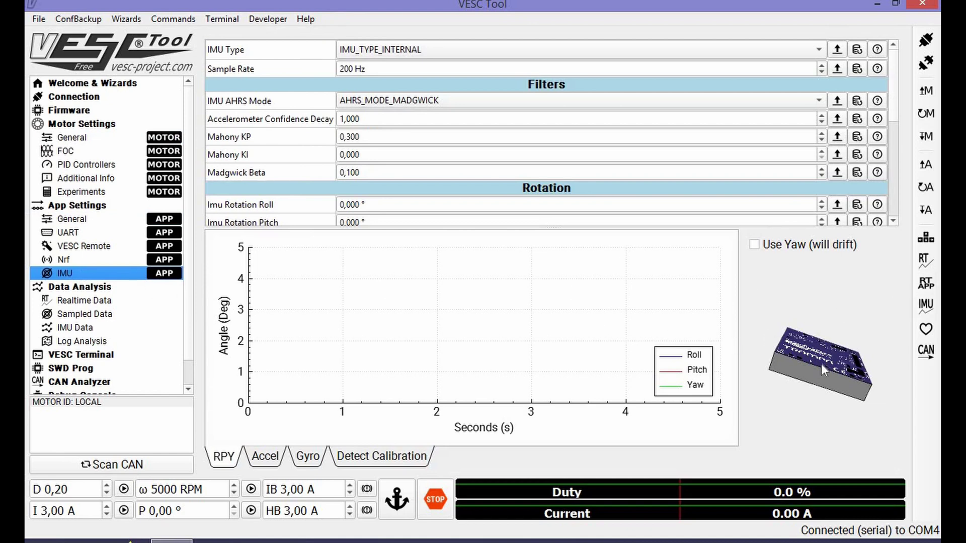
click(925, 305)
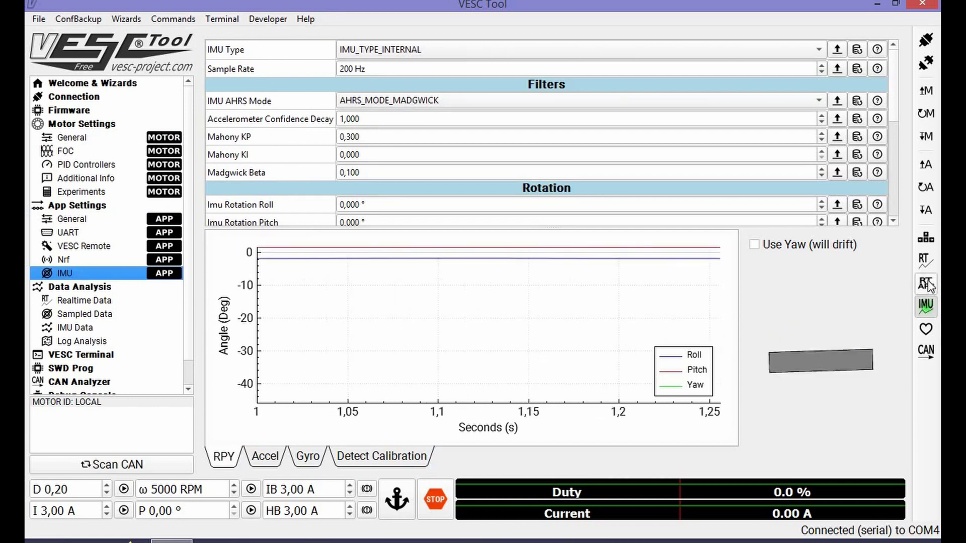
click(926, 281)
click(925, 259)
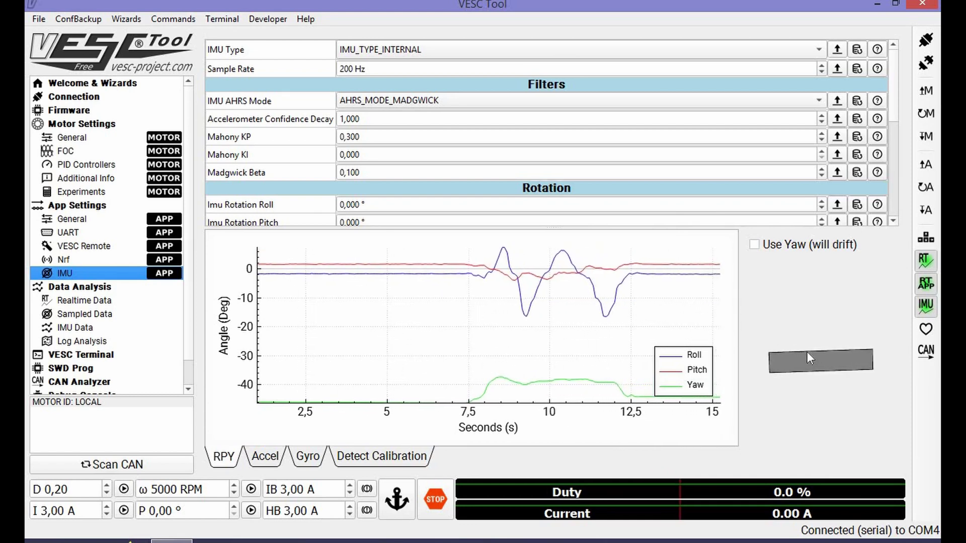
- Set the IMU AHRS Mode to AHRS_MODE_MAHONY and write the app configuration to the VESC
click(469, 100)
click(434, 119)
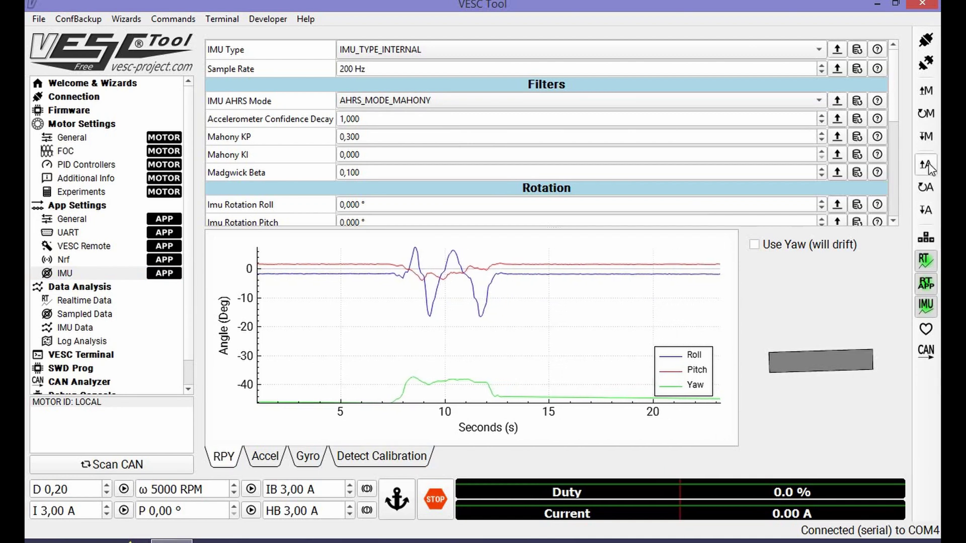
click(926, 211)
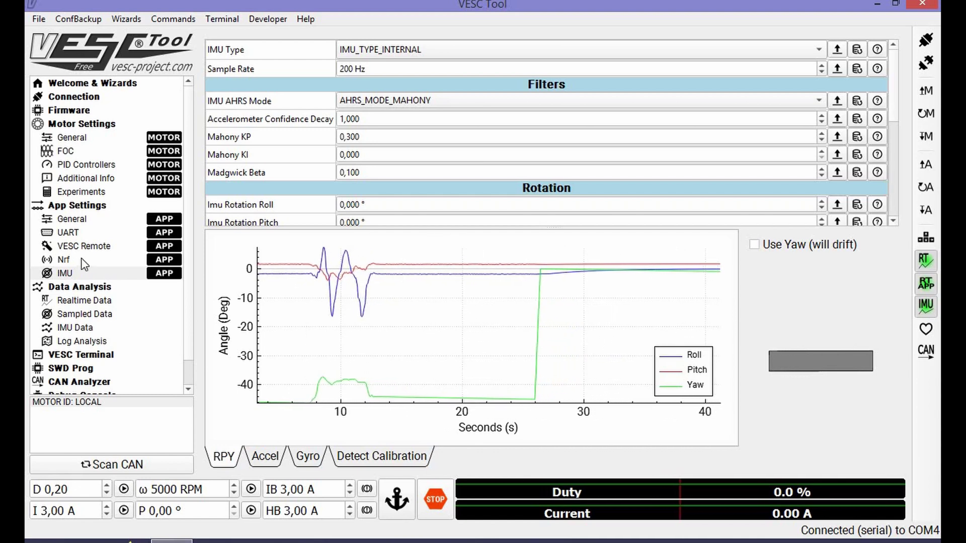
- Set the APP to Use to Balance, look through the Balance settings and write the app configuration to the VESC
click(79, 224)
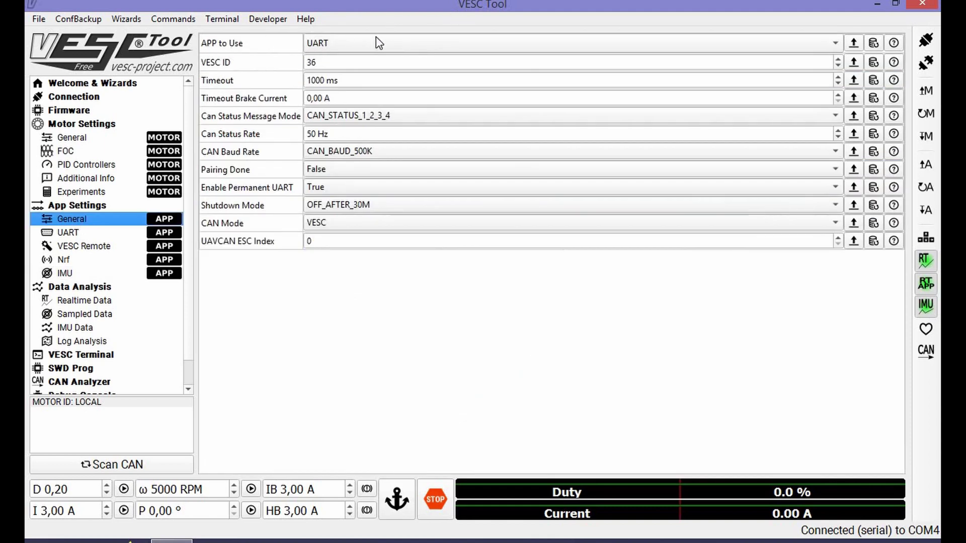
click(385, 48)
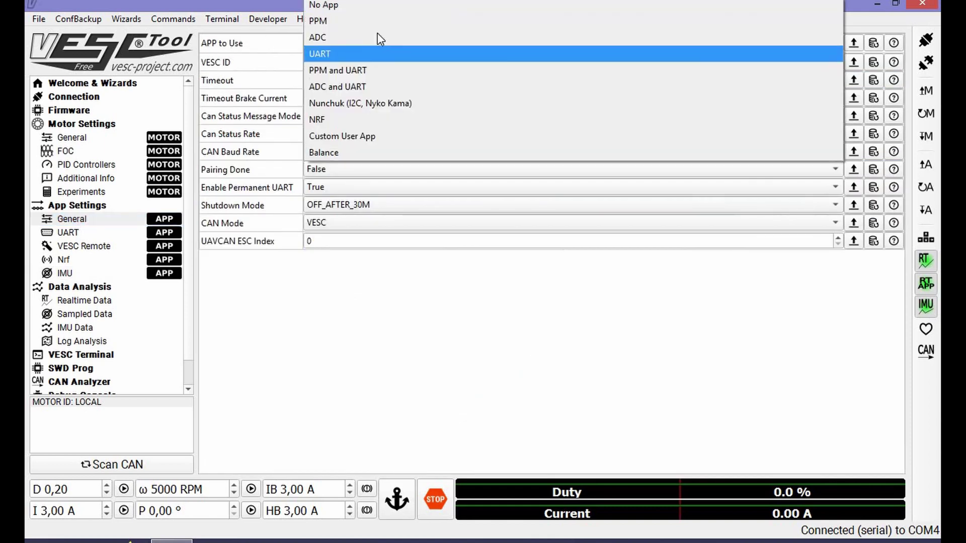
click(339, 152)
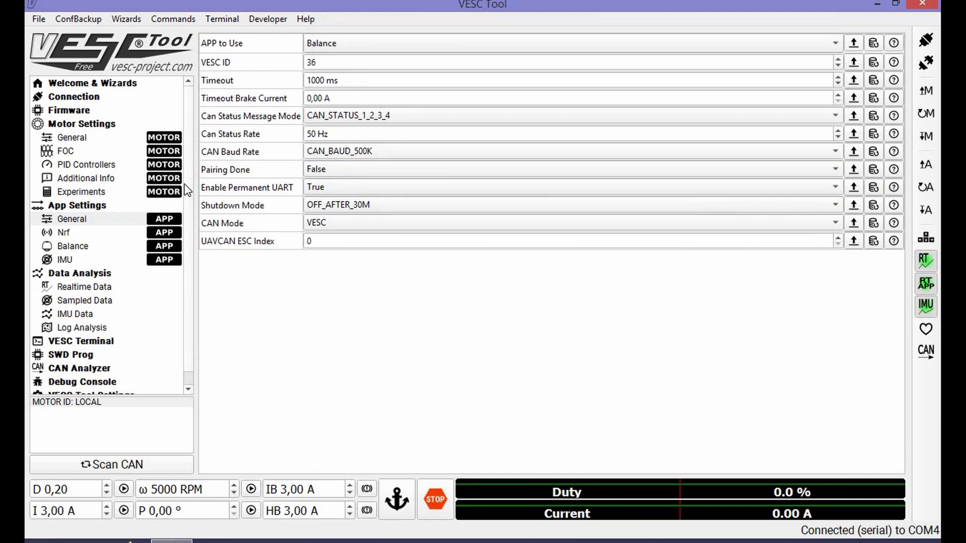
click(72, 246)
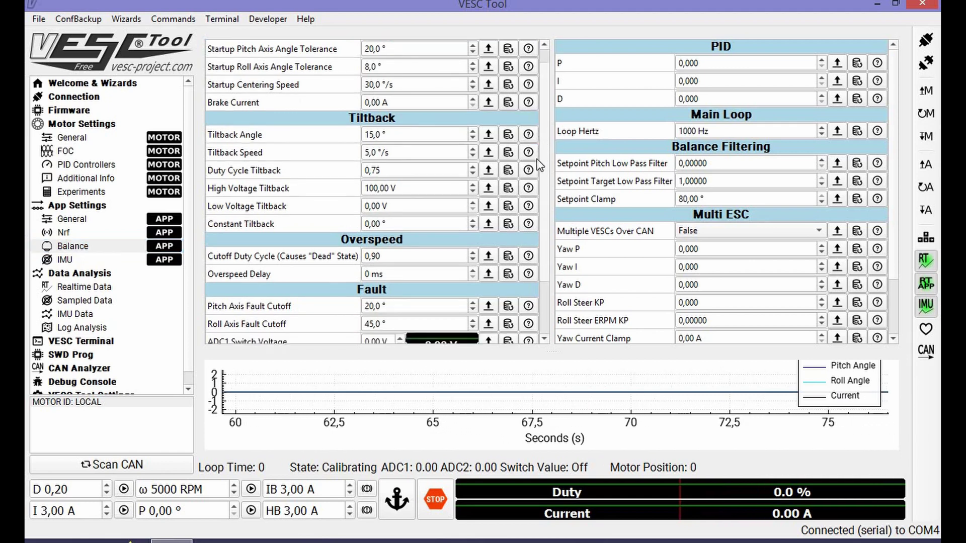
scroll(540, 202, down, 3)
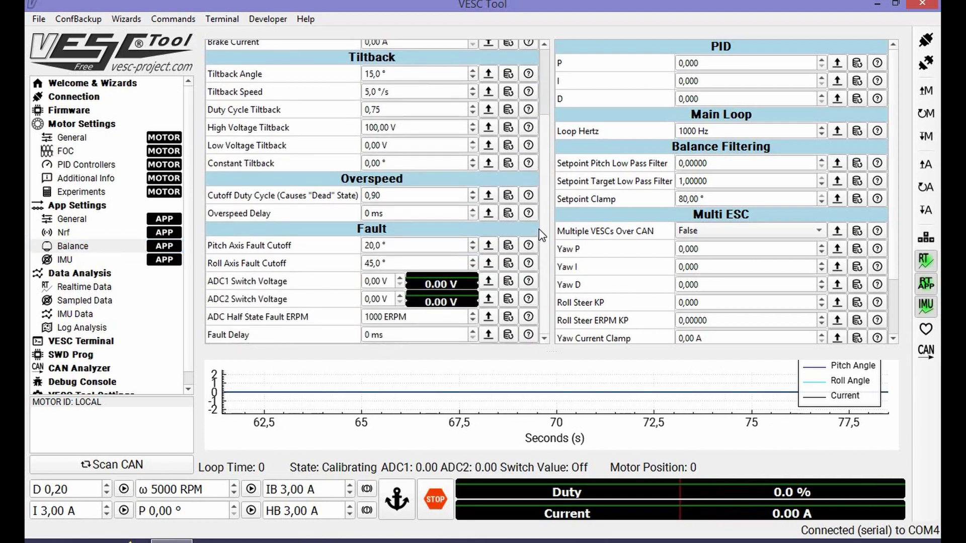
scroll(542, 125, up, 3)
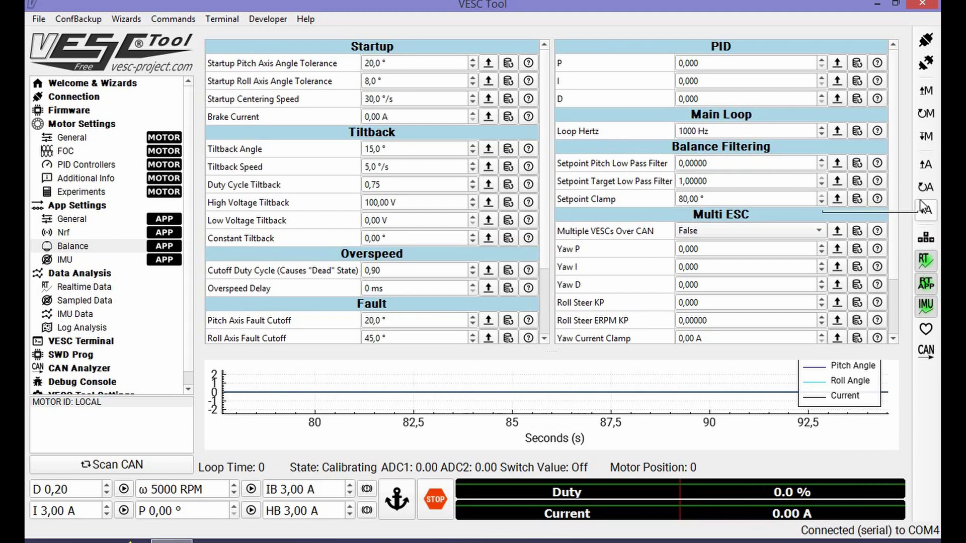
click(925, 212)
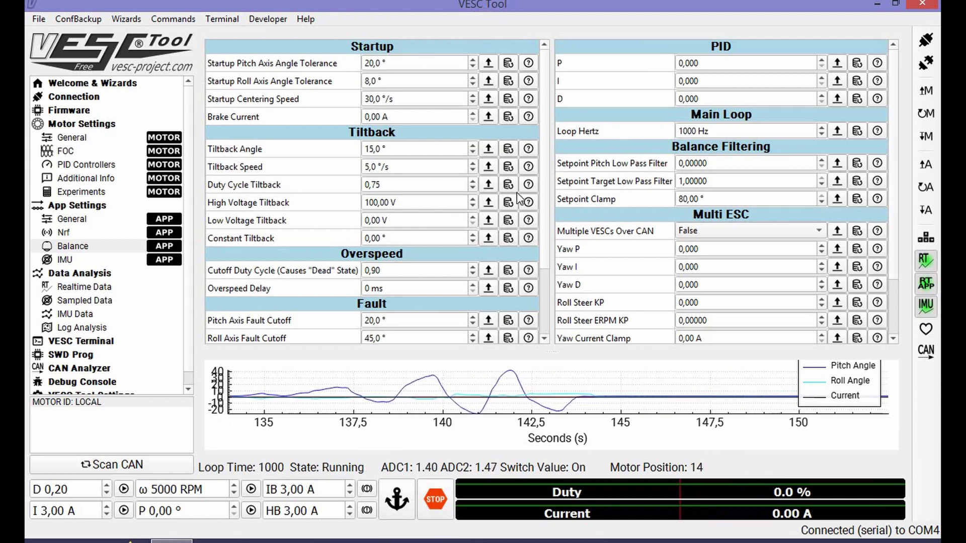
- Set the Startup Pitch Axis Angle Tolerance to 1° and the Startup Centering Speed to 2°/s in the Balance settings
click(372, 64)
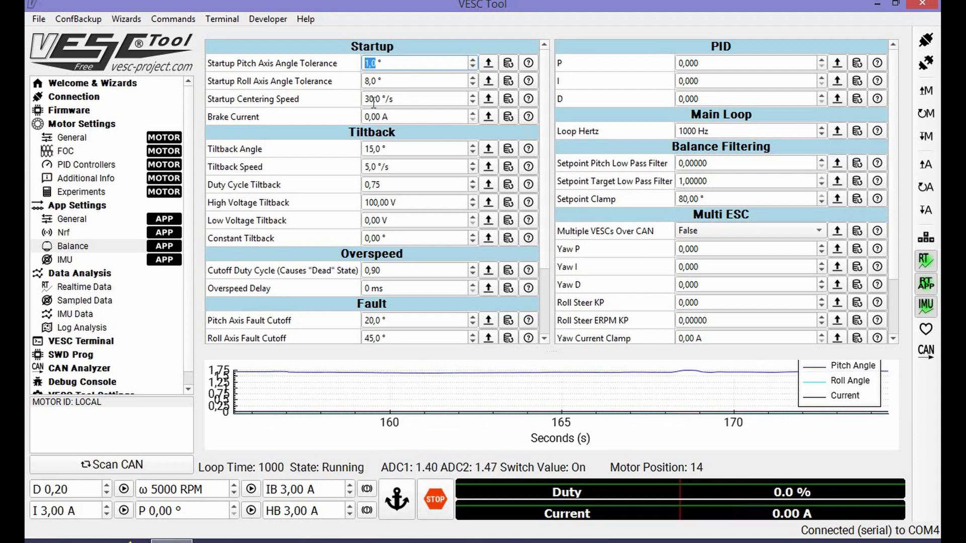
click(374, 99)
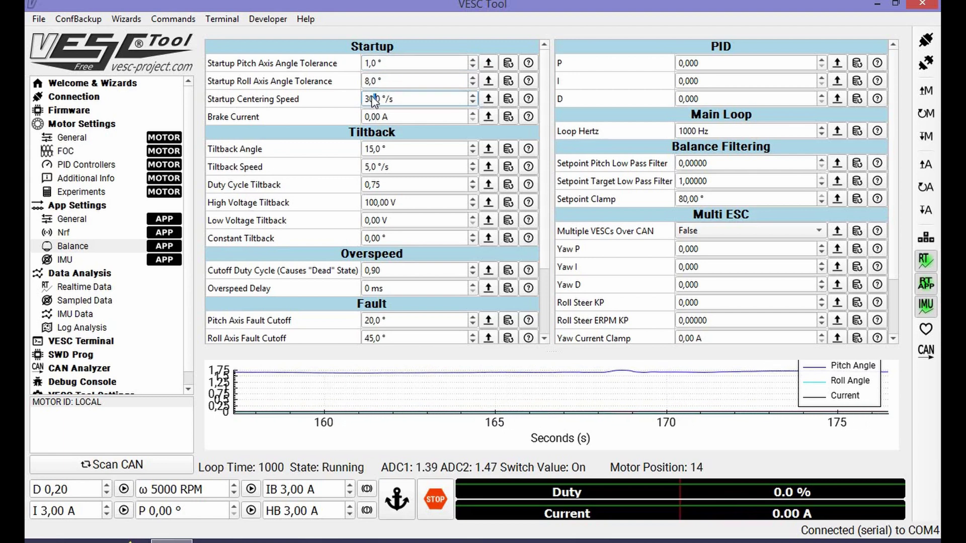
key(Delete)
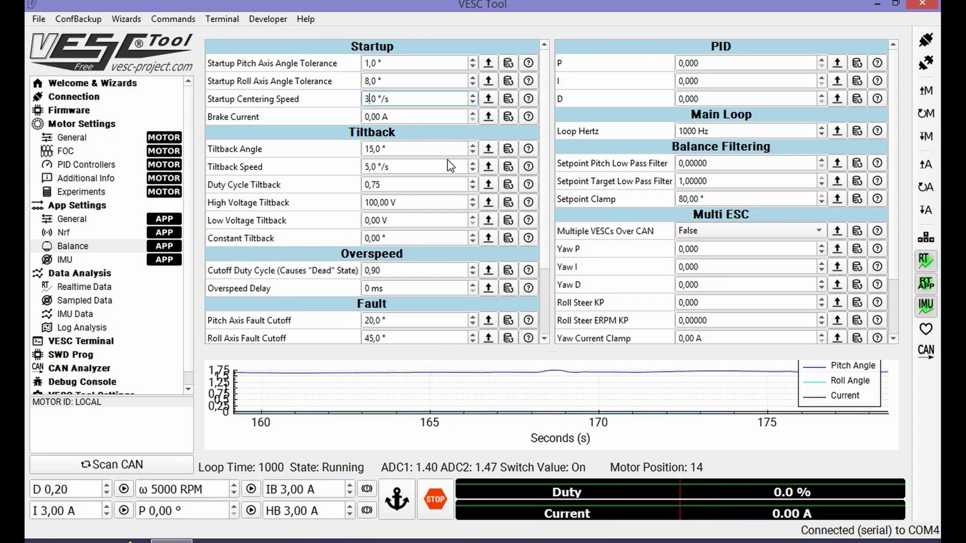
key(BackSpace)
text(2)
key(Return)
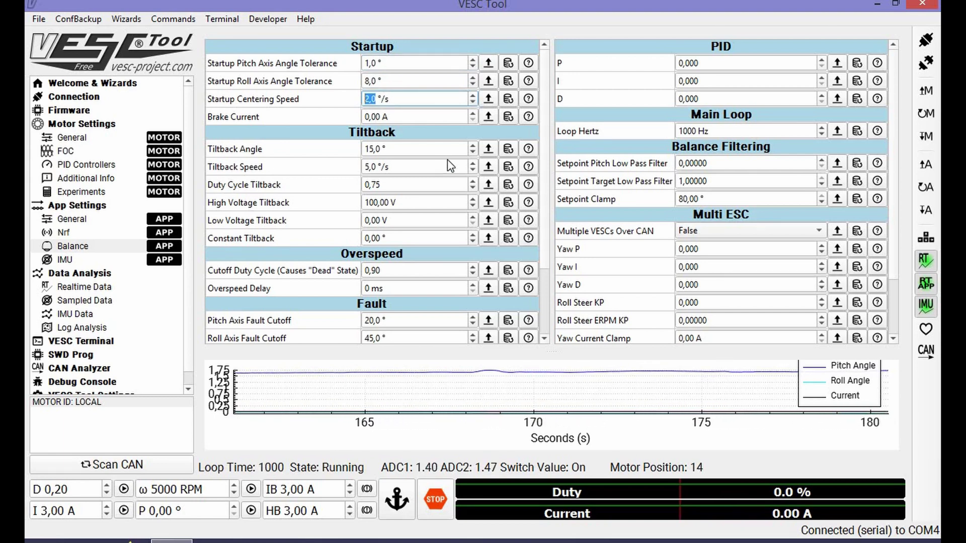
- Set the Tiltback Angle to 8°
click(373, 149)
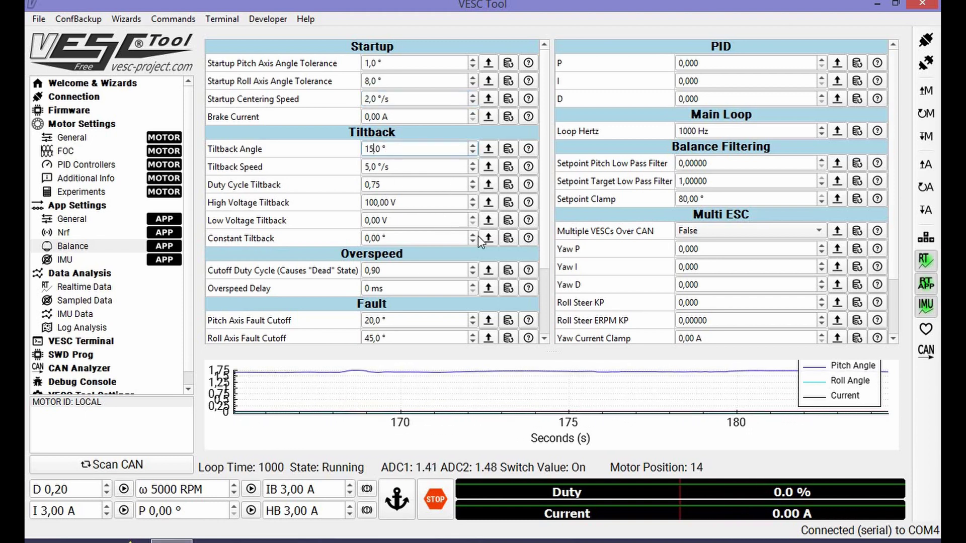
key(BackSpace)
key(BackSpace)
text(8)
key(Return)
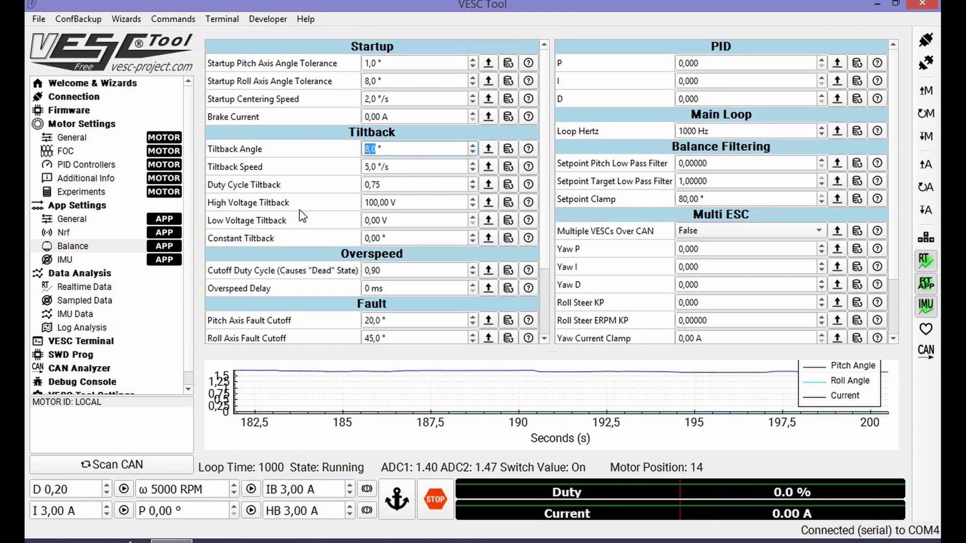
- Set the Low Voltage Tiltback to 38 V
click(375, 221)
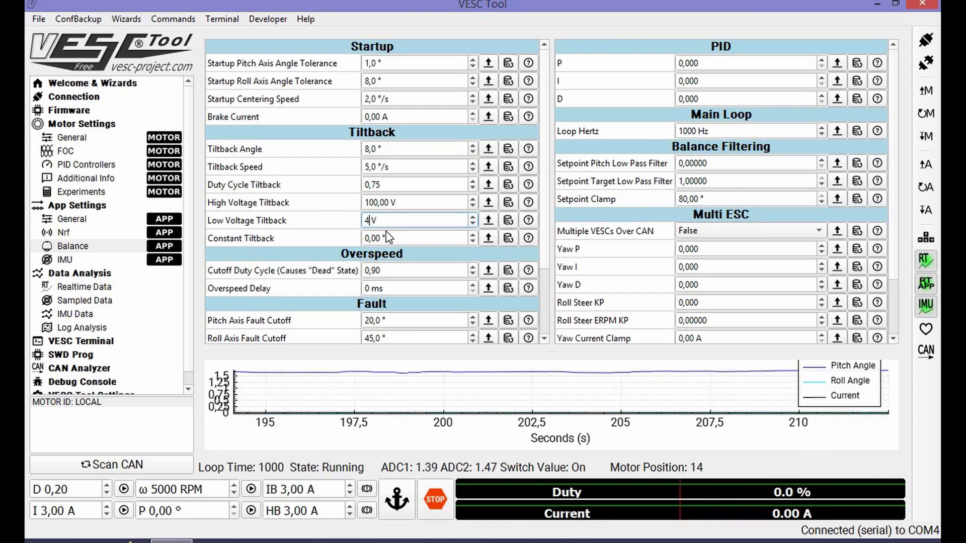
key(BackSpace)
text(38)
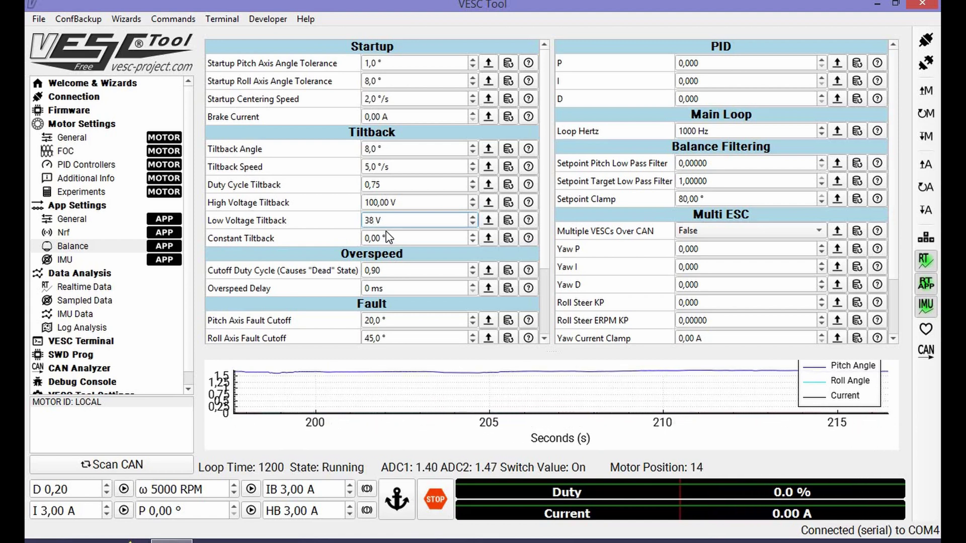
key(Return)
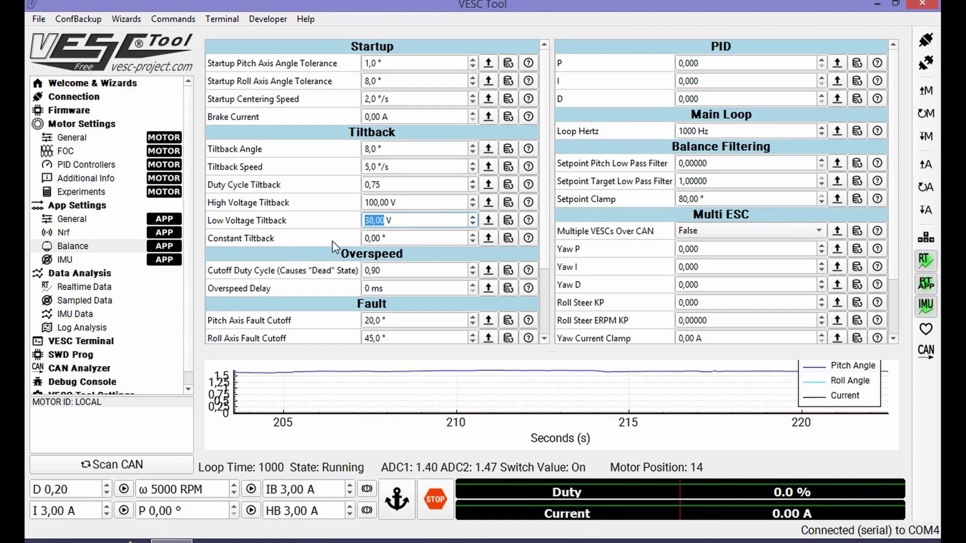
- Check the battery voltage cutoff limits in the general motor settings and return to the Balance settings
click(72, 139)
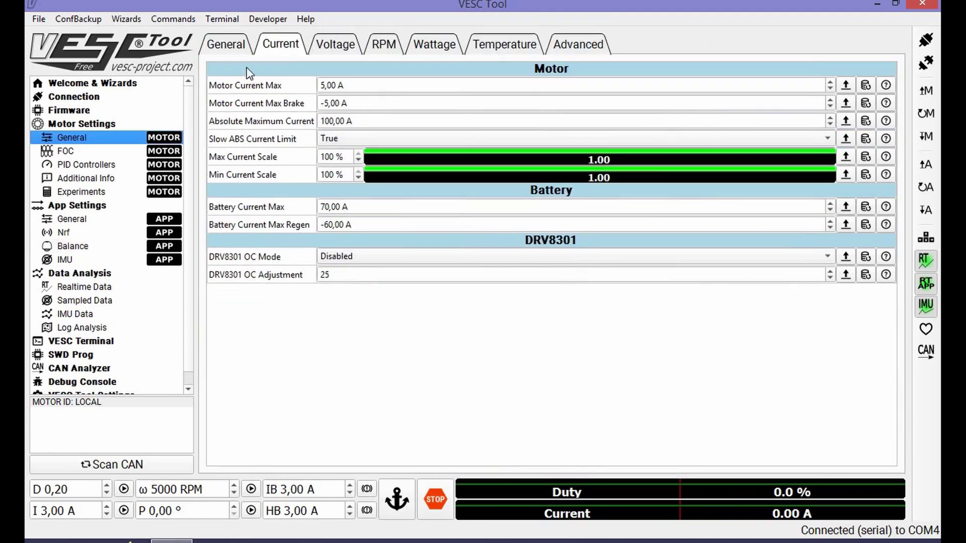
click(342, 47)
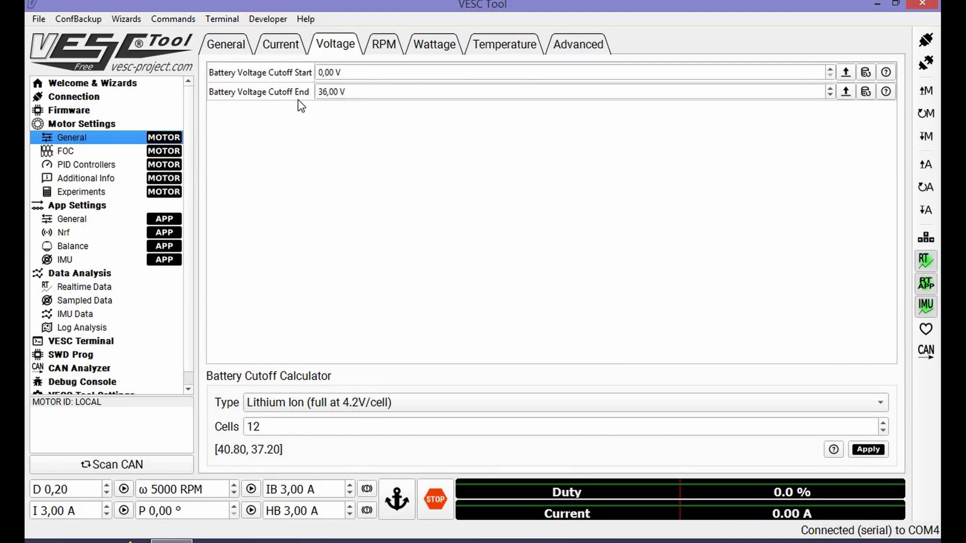
click(73, 247)
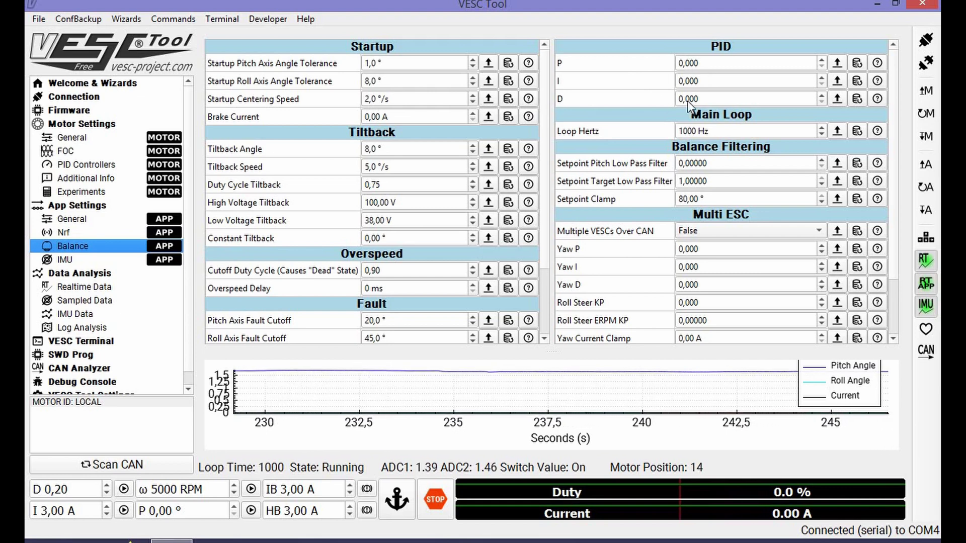
- Set the Balance PID P value to 1 and write the app configuration to the VESC
click(683, 65)
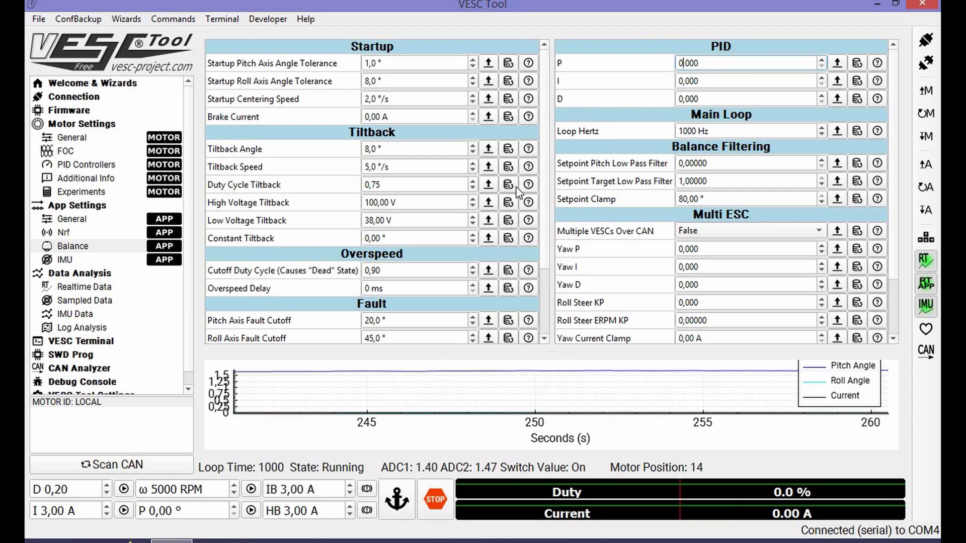
scroll(544, 154, down, 1)
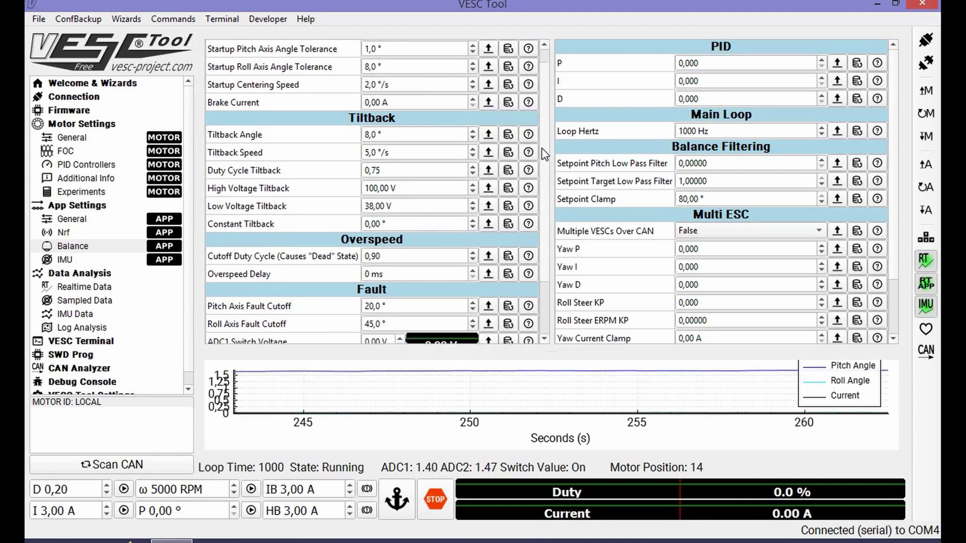
scroll(538, 181, down, 3)
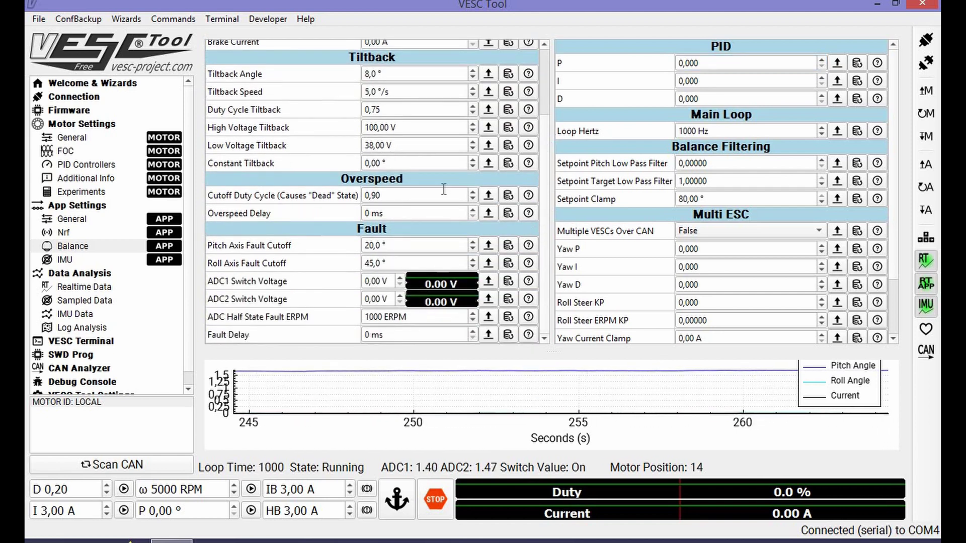
scroll(541, 79, up, 4)
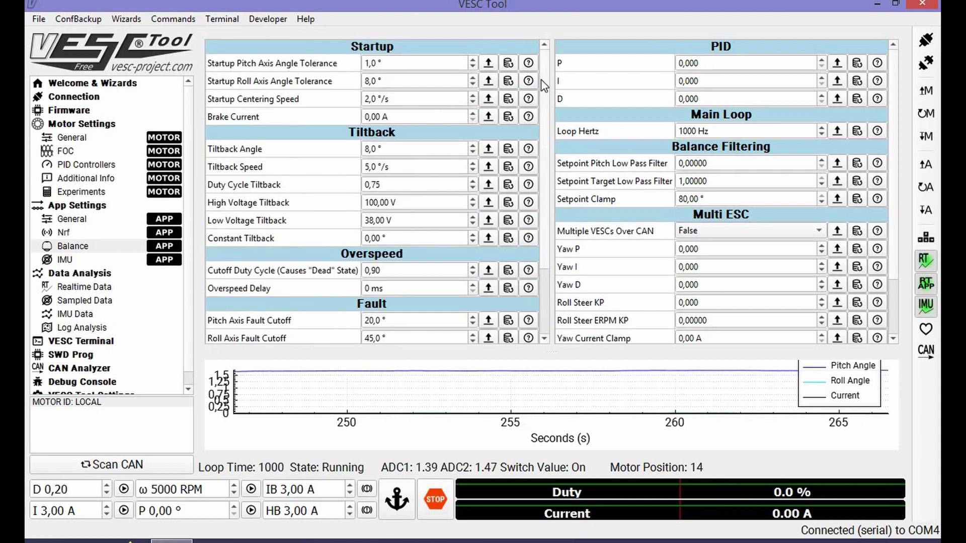
click(684, 63)
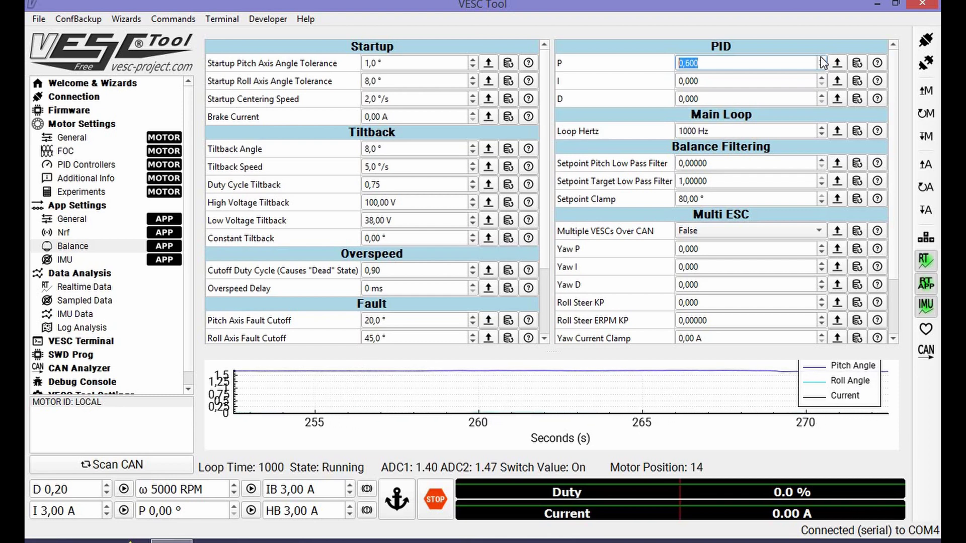
scroll(822, 62, up, 4)
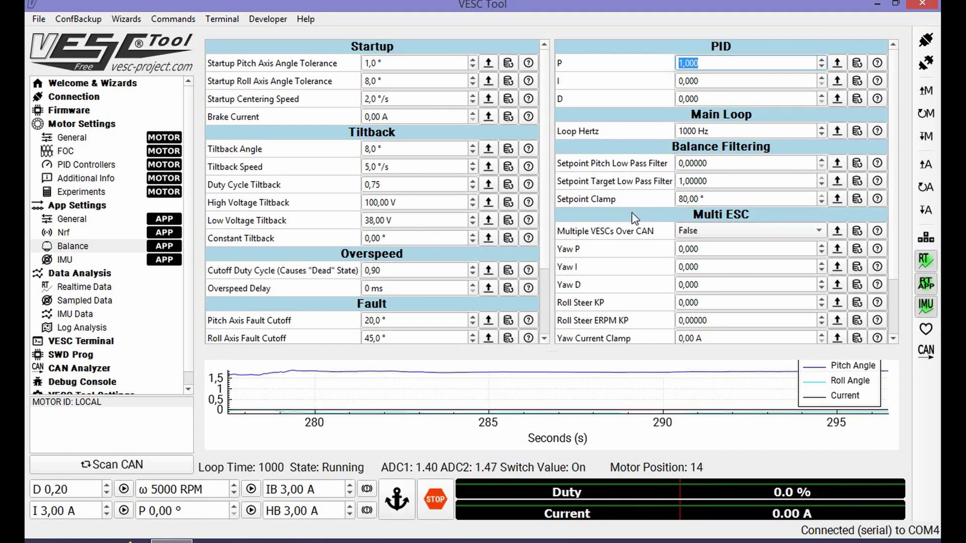
click(934, 209)
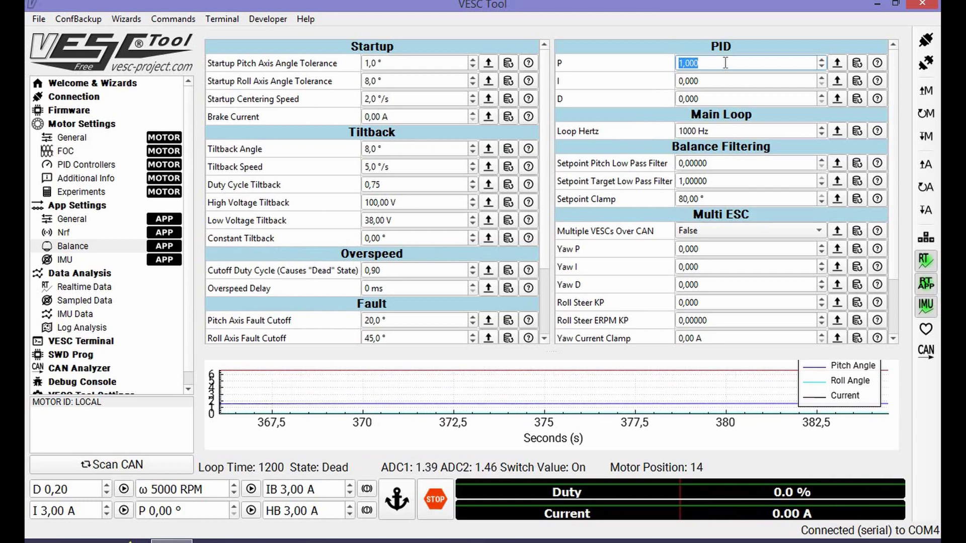
- Set the ADC1 Switch Voltage in the Fault section to 1 V and write the app configuration to the VESC
click(367, 98)
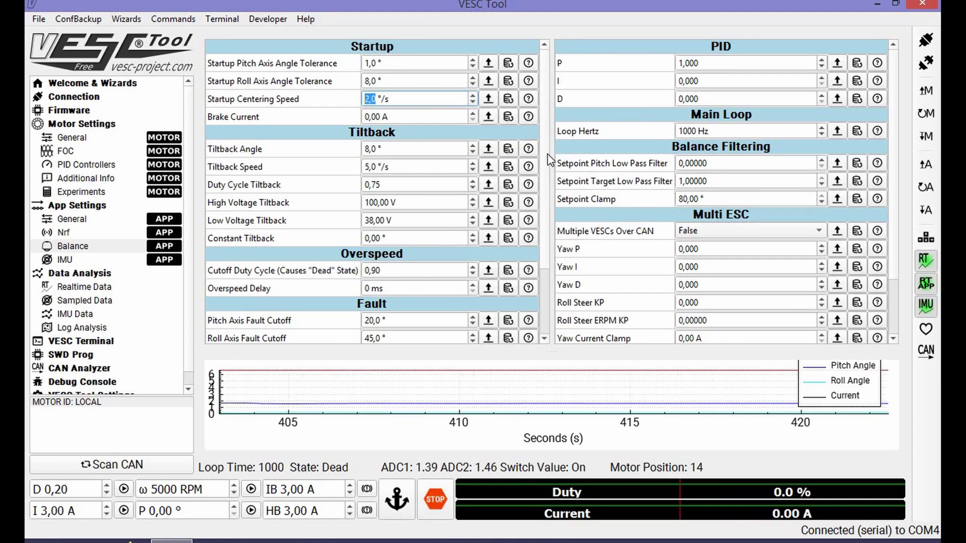
scroll(548, 216, down, 2)
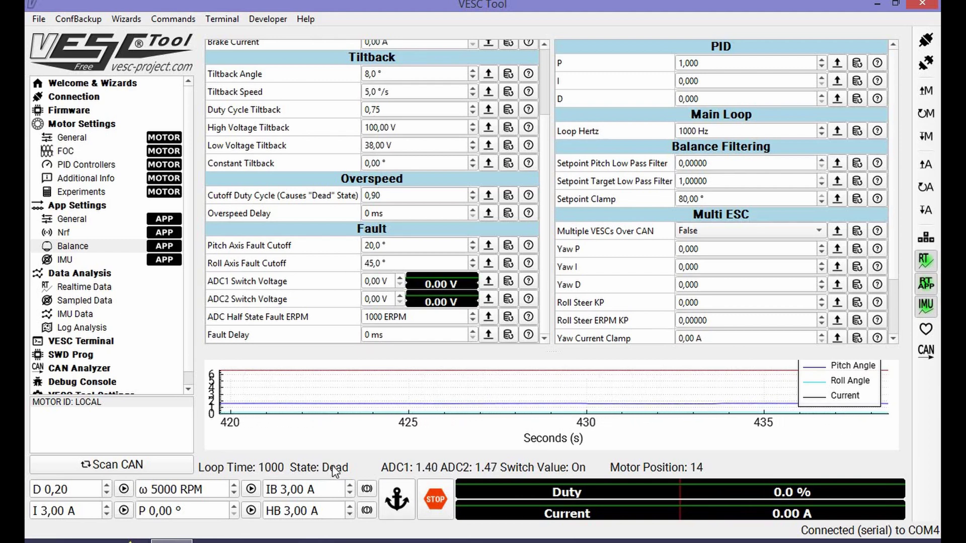
click(400, 278)
click(401, 278)
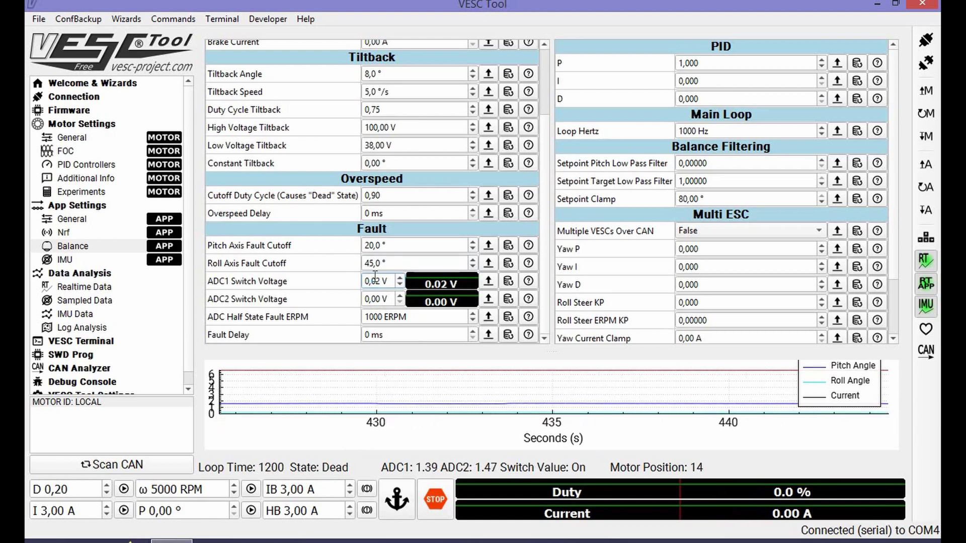
double_click(374, 280)
key(ctrl+a)
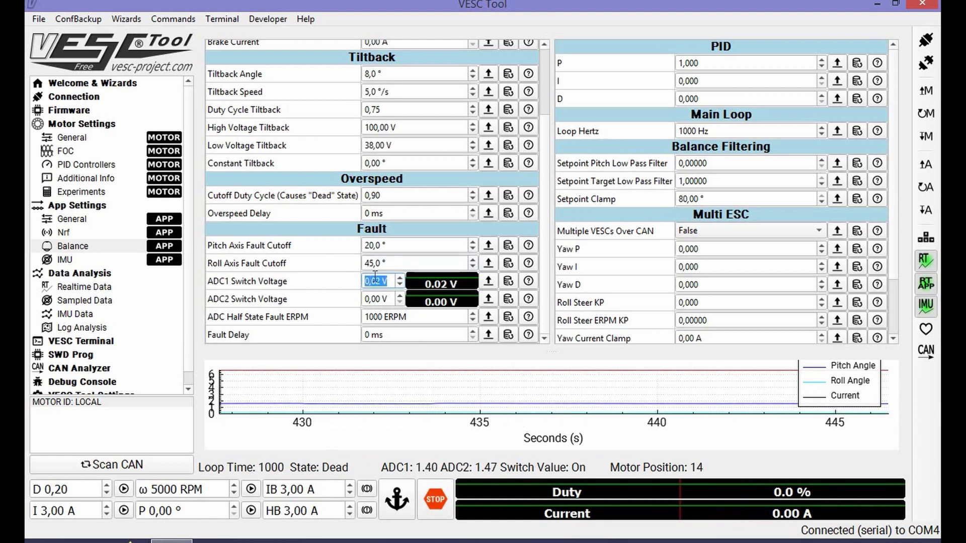
text(1,00)
key(Return)
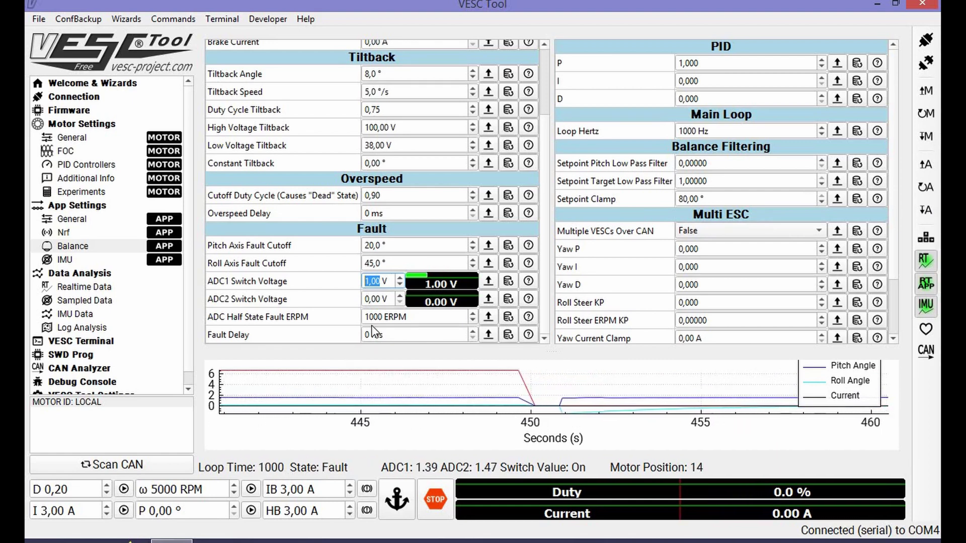
- Raise the ADC1 Switch Voltage to 2 V and write the app configuration to the VESC
key(Up)
click(925, 212)
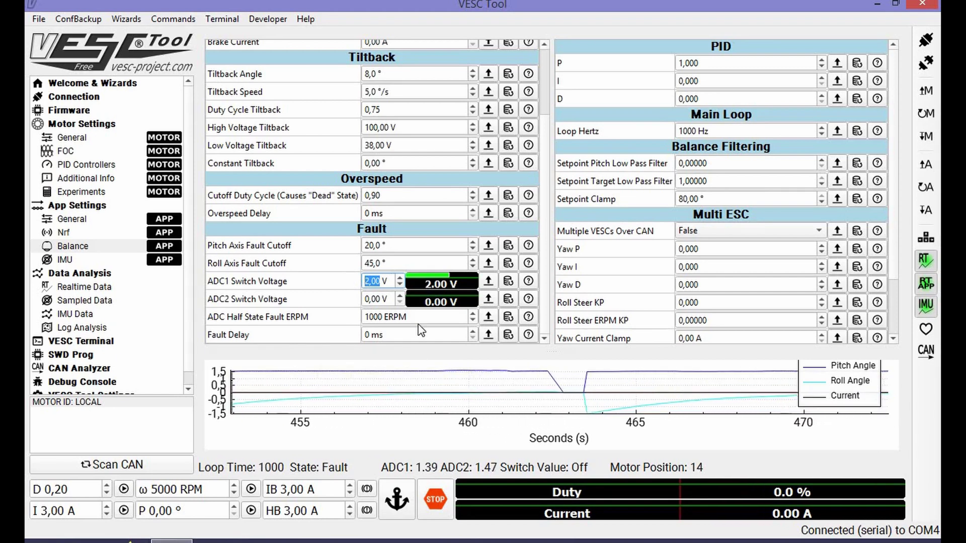
- Set the ADC1 Switch Voltage back to 0 V, then view the IMU settings briefly and return to the Balance settings
text(0)
key(Return)
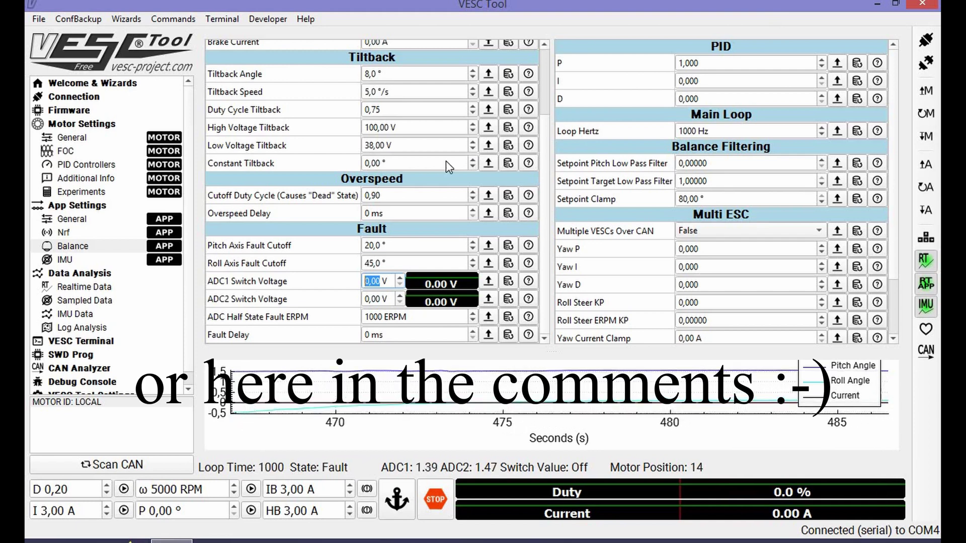
click(82, 258)
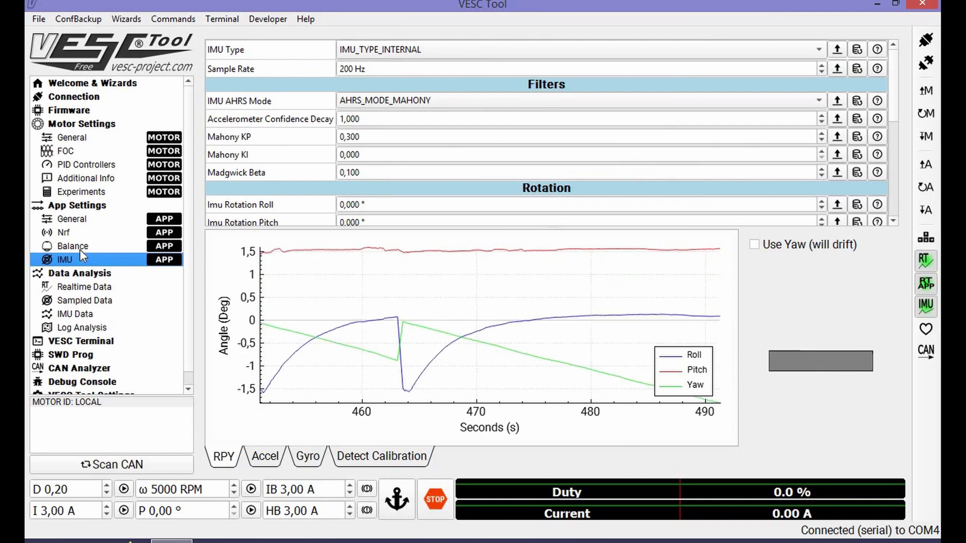
click(82, 244)
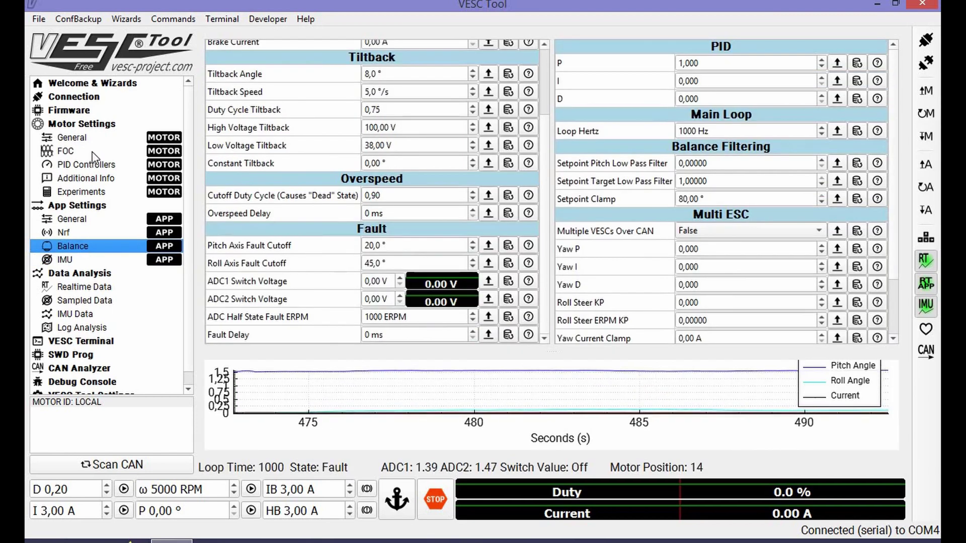